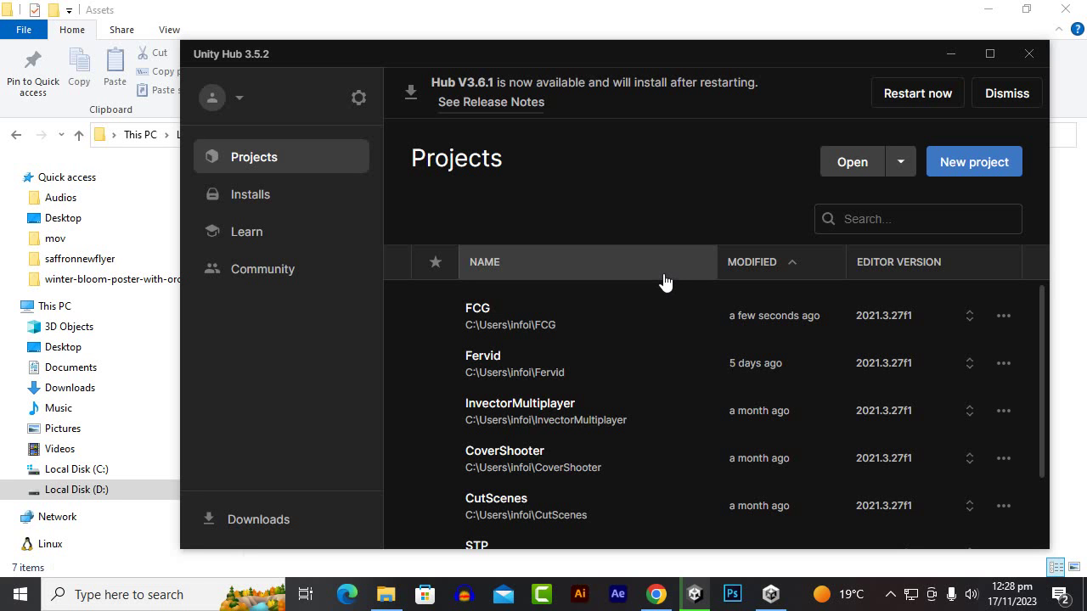
Switch to the D:\Assets Explorer window and select the Fantastic City Generator v3.1.1.unitypackage file
key(alt+Tab)
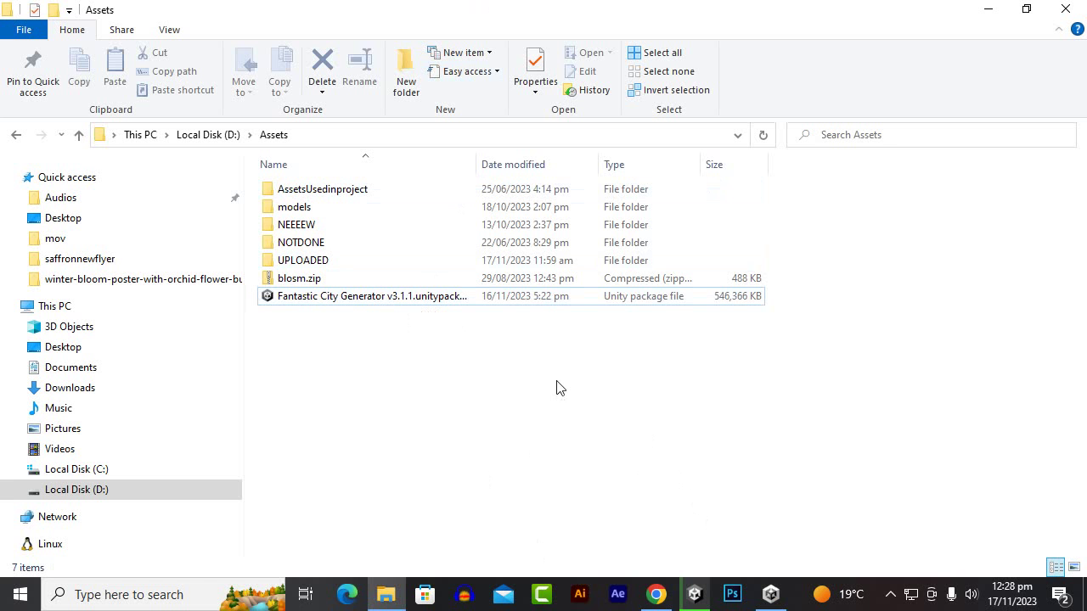
click(464, 299)
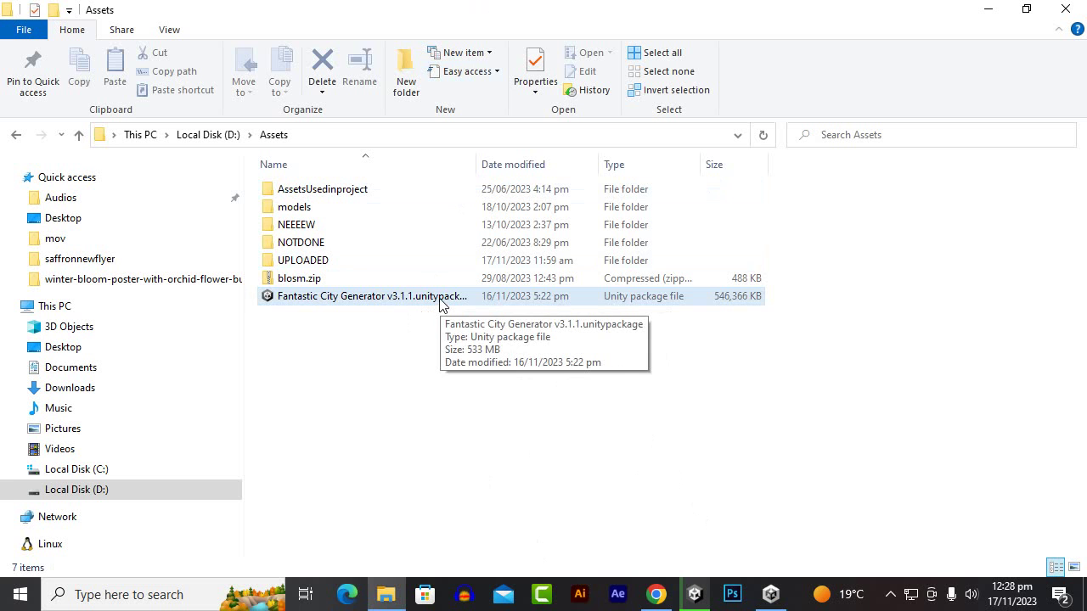
click(502, 407)
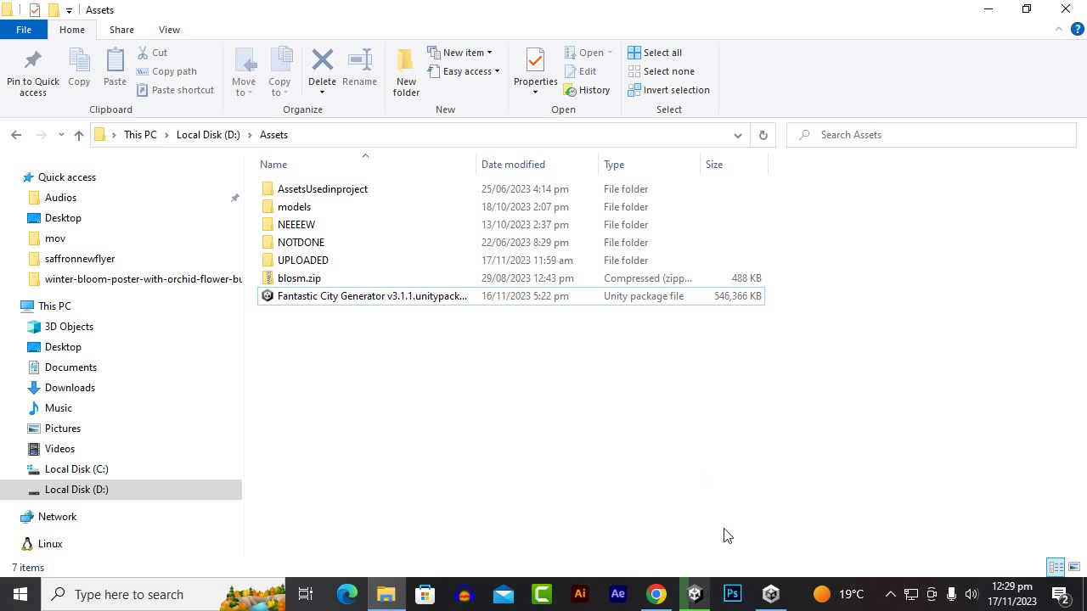
Launch the FCG project from Unity Hub, check its import progress, then return to the Assets folder
click(773, 596)
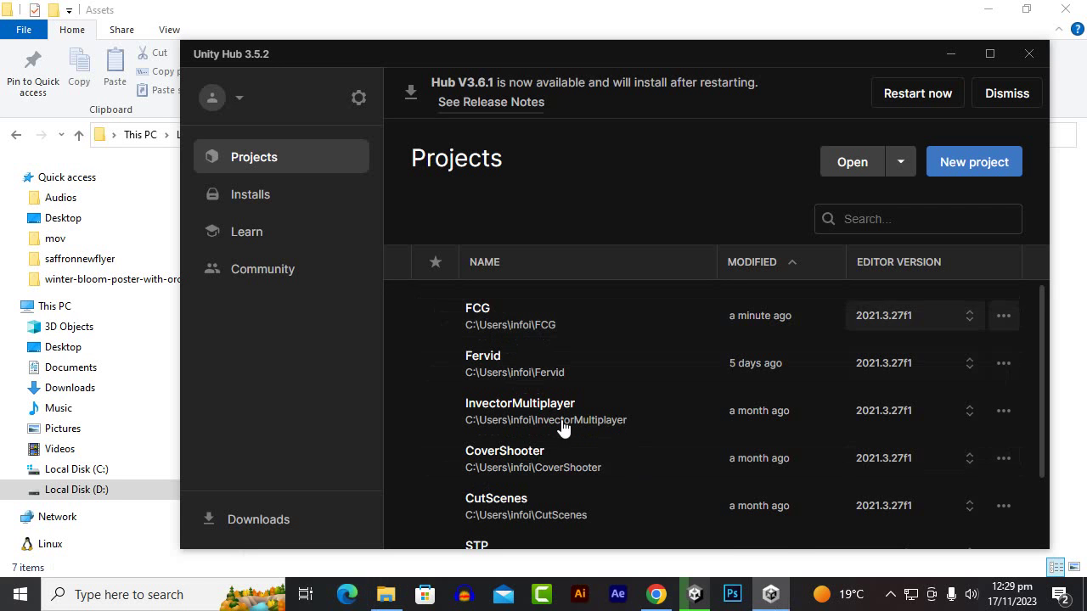
click(679, 551)
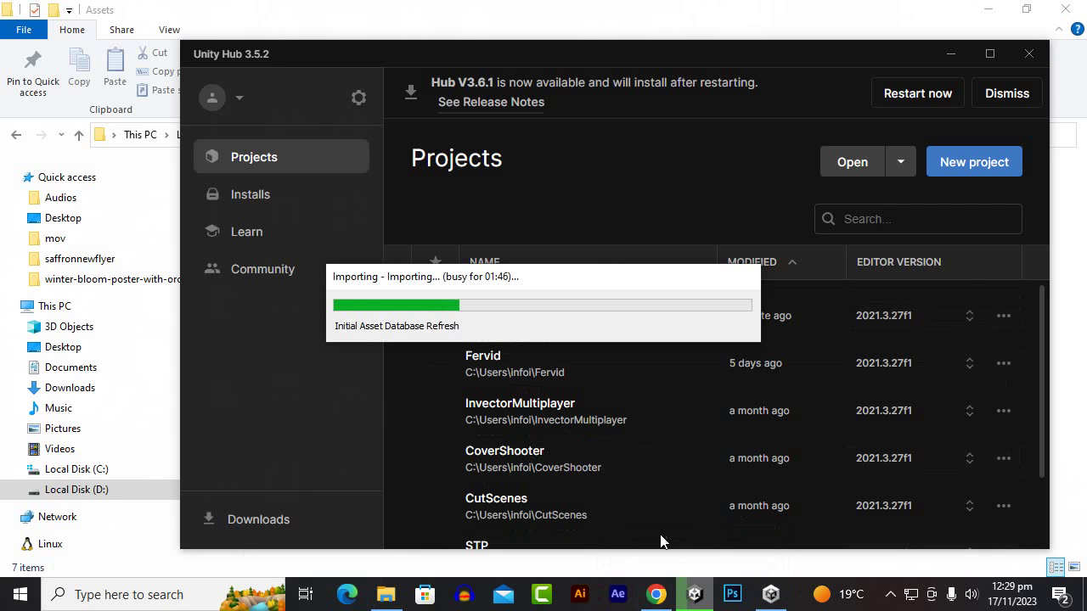
click(587, 7)
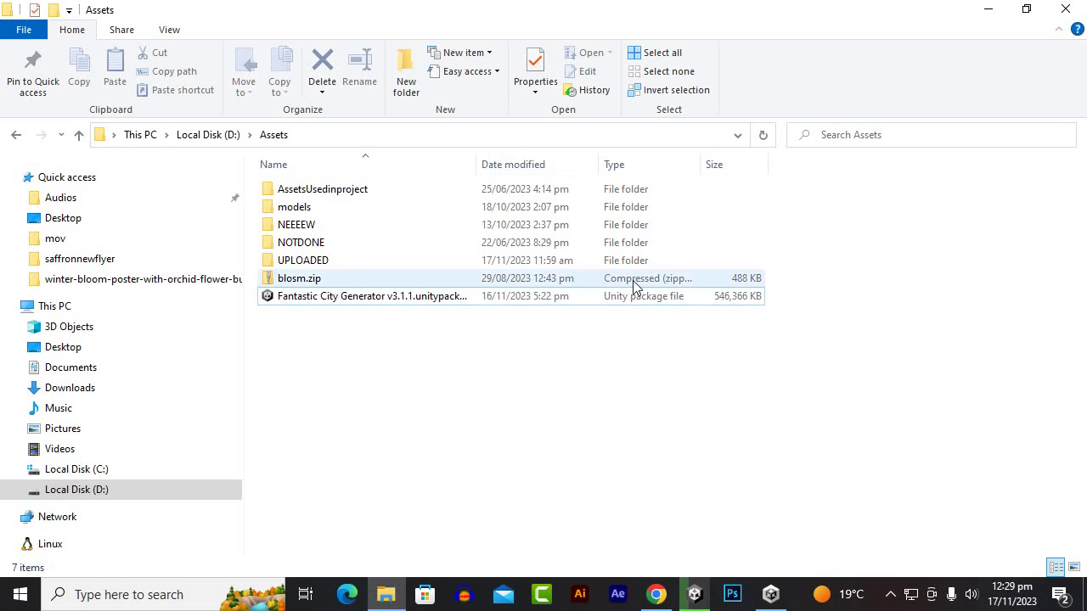
click(891, 596)
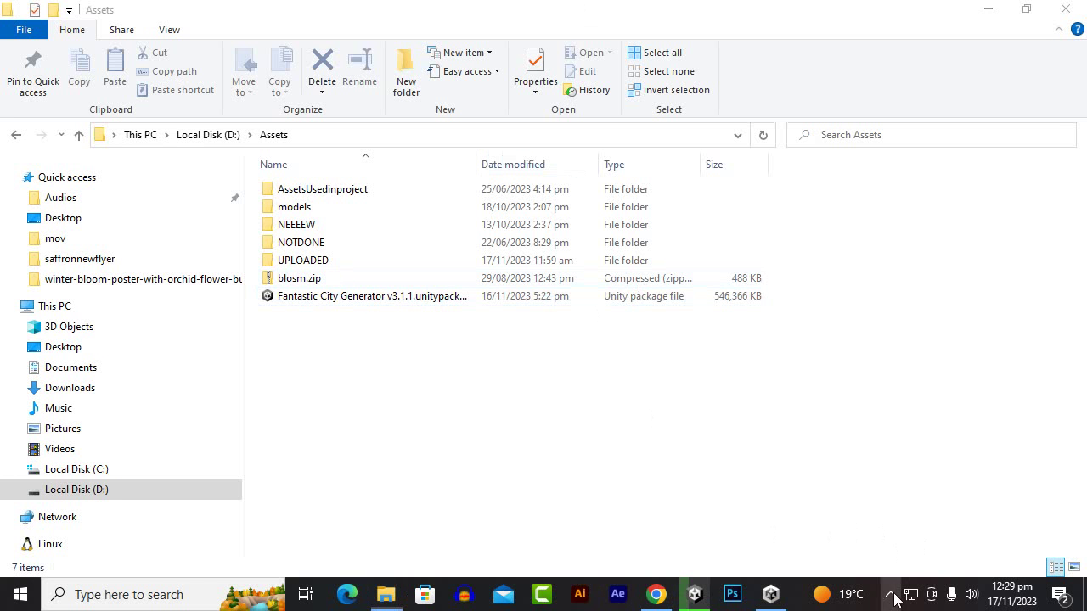
click(909, 506)
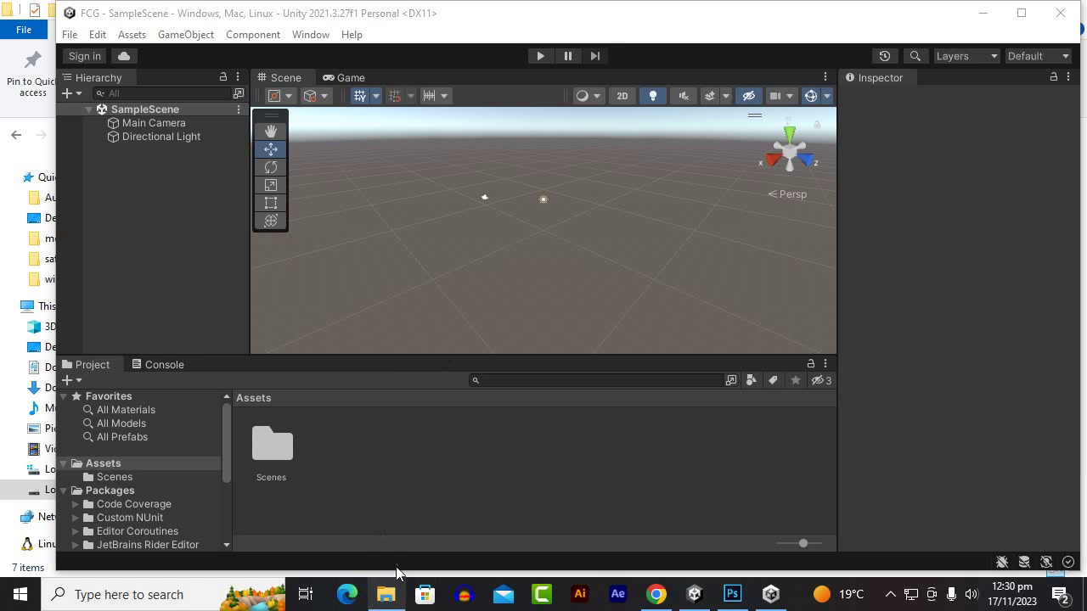
click(383, 597)
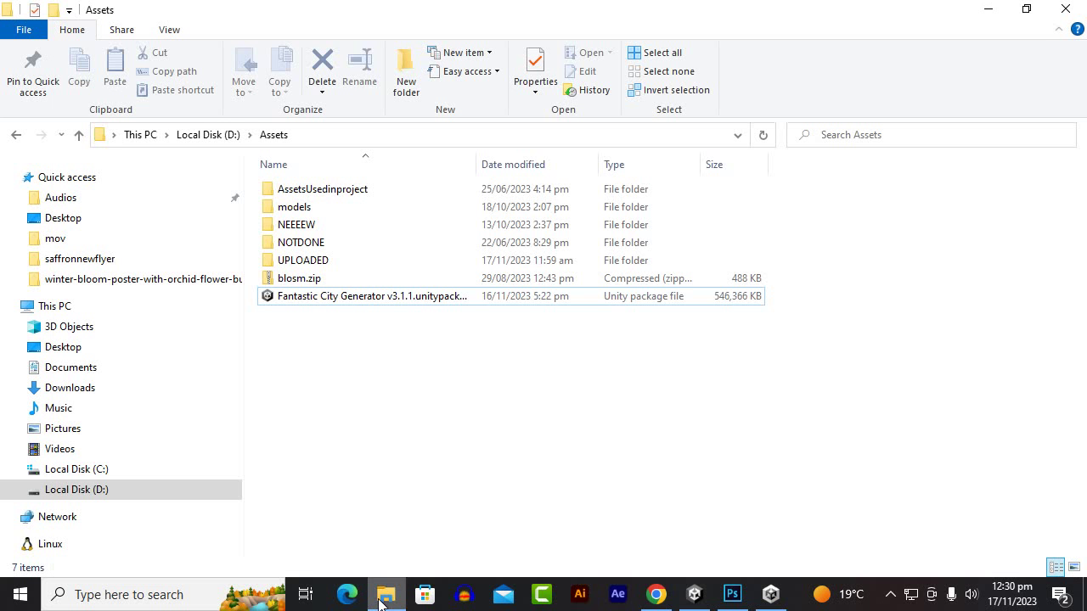
Drag the city generator package into Unity and import only FCG-Standard, excluding HDRP, URP and the PDFs
drag(309, 301, 429, 471)
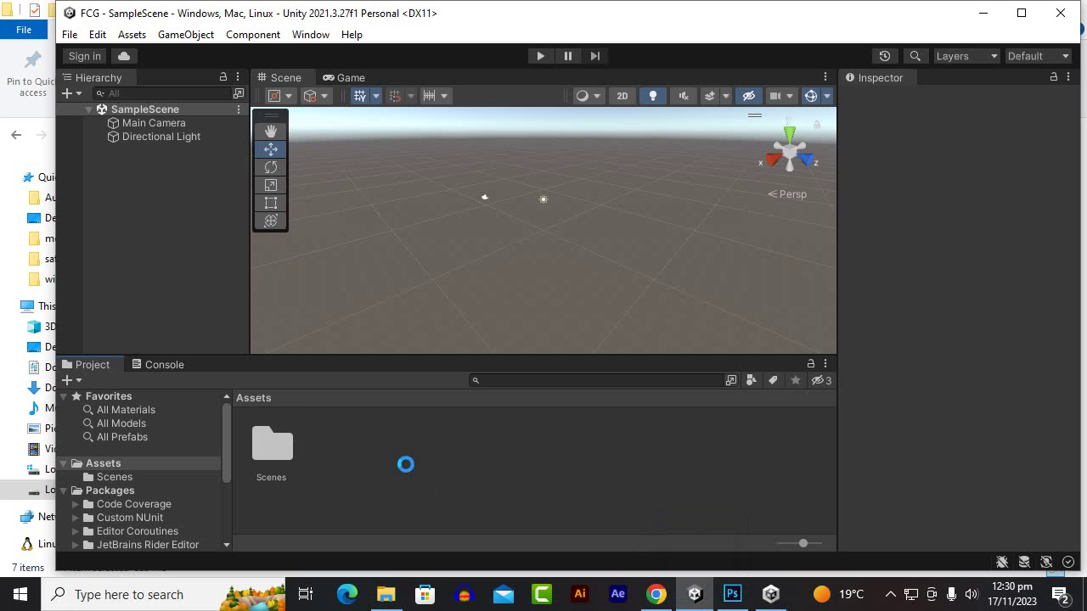
click(893, 594)
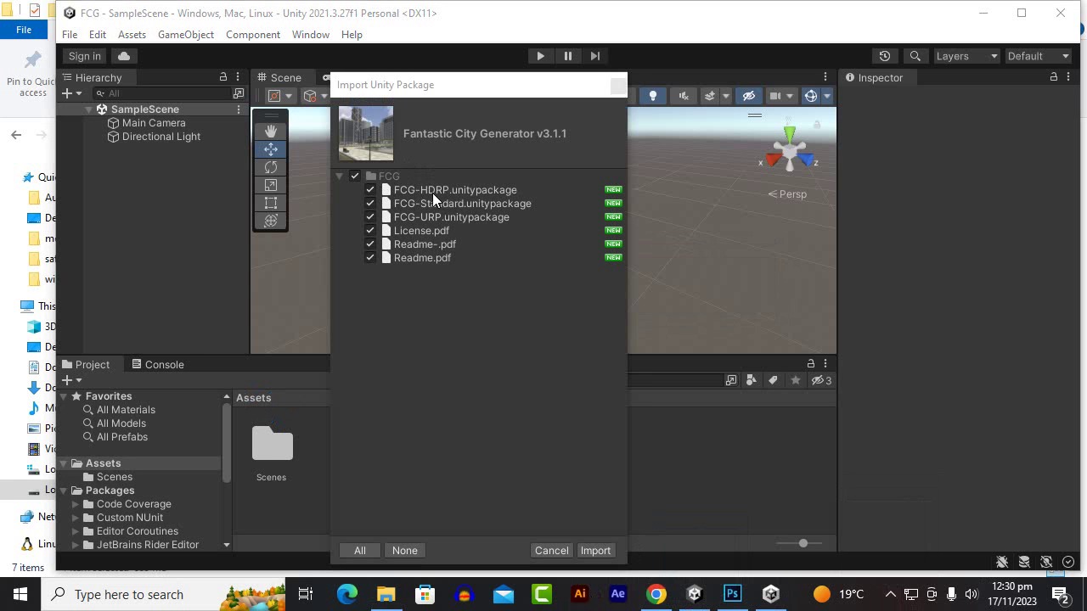
click(429, 191)
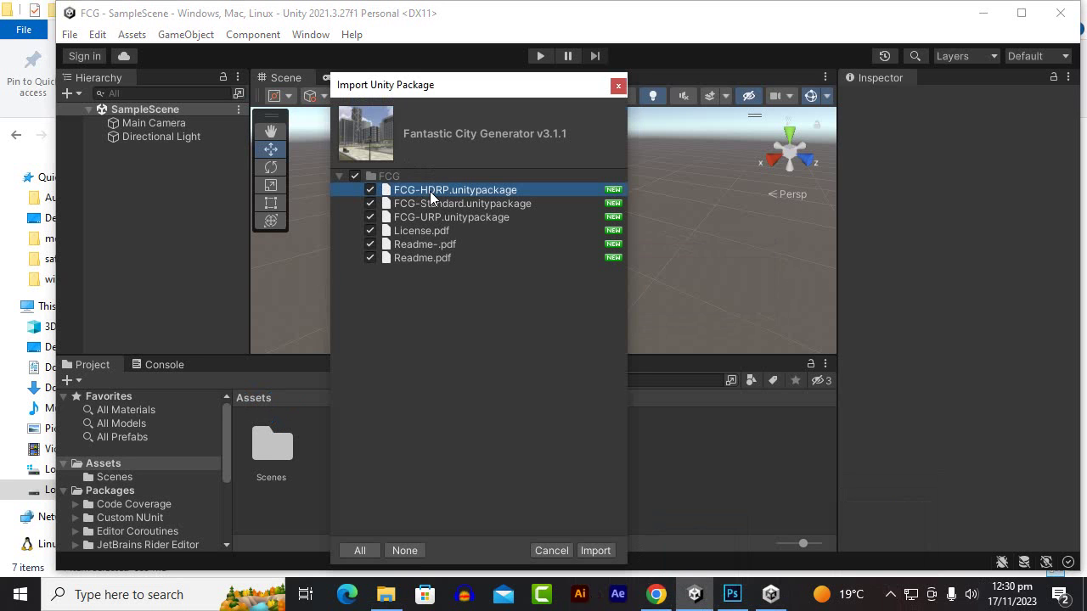
click(371, 189)
click(371, 217)
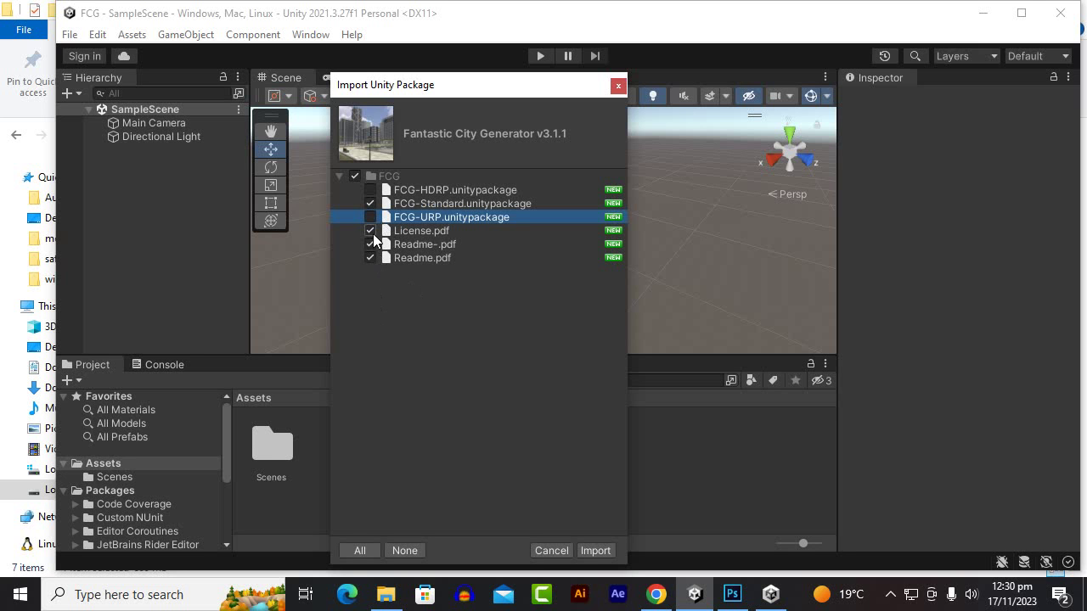
click(370, 231)
click(370, 245)
click(370, 258)
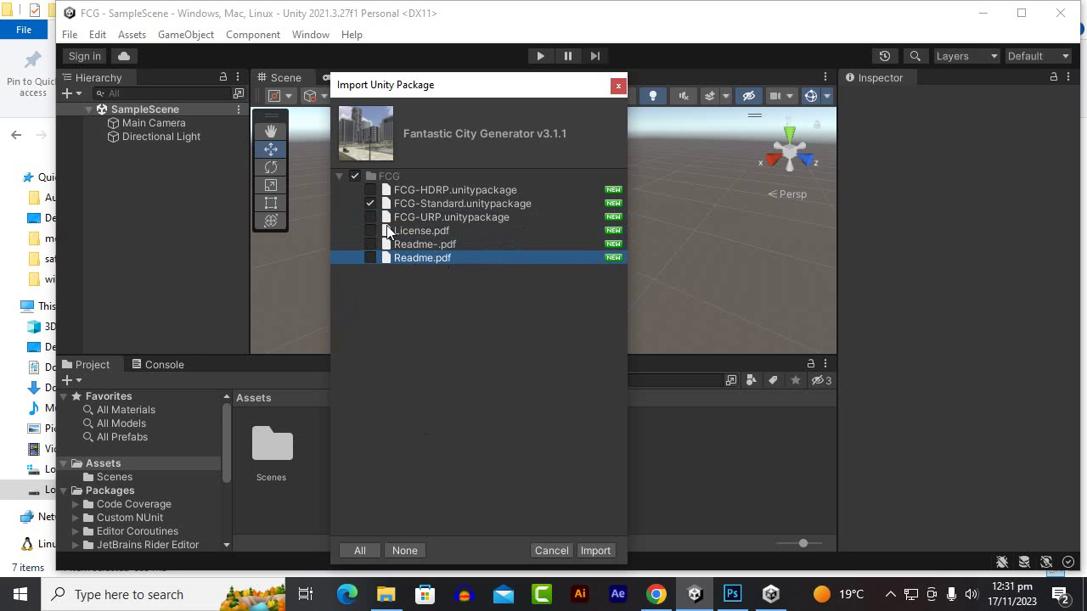
click(606, 556)
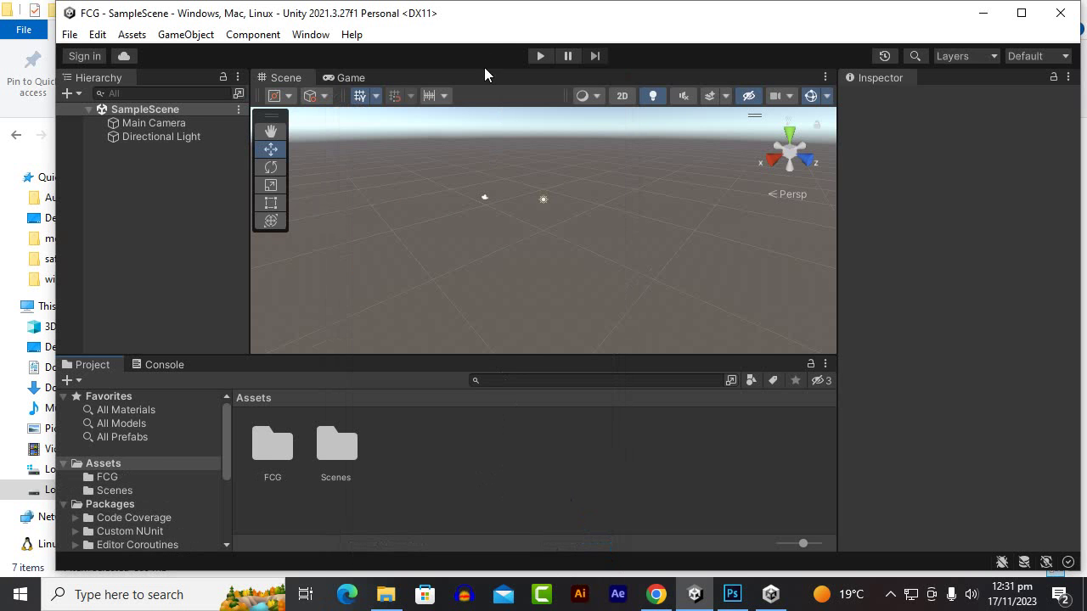
Maximize the editor and import all assets from FCG-Standard.unitypackage in the FCG folder
double_click(476, 19)
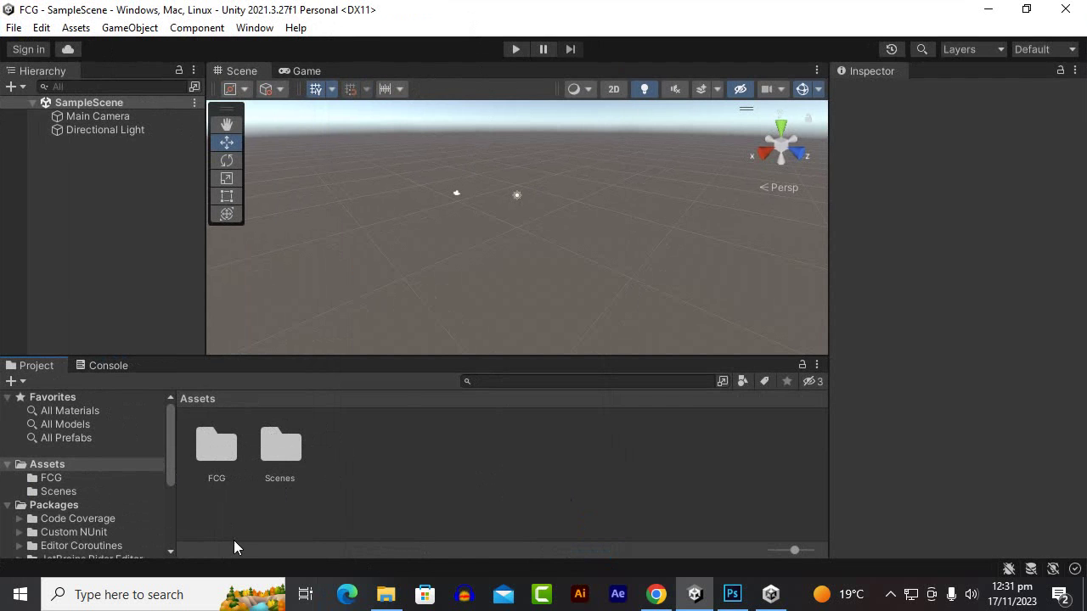
double_click(212, 449)
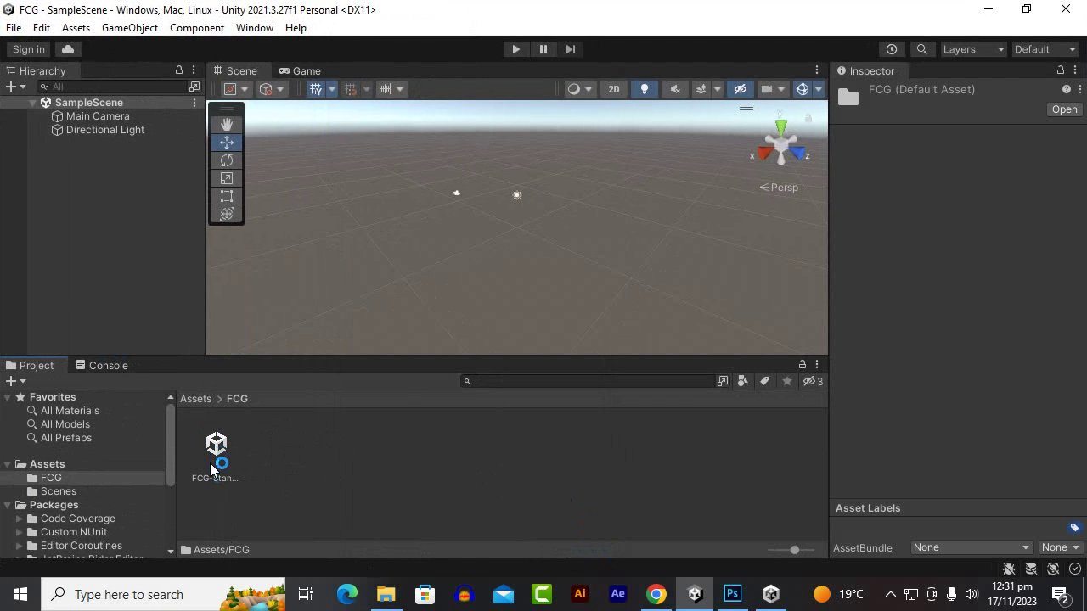
click(224, 451)
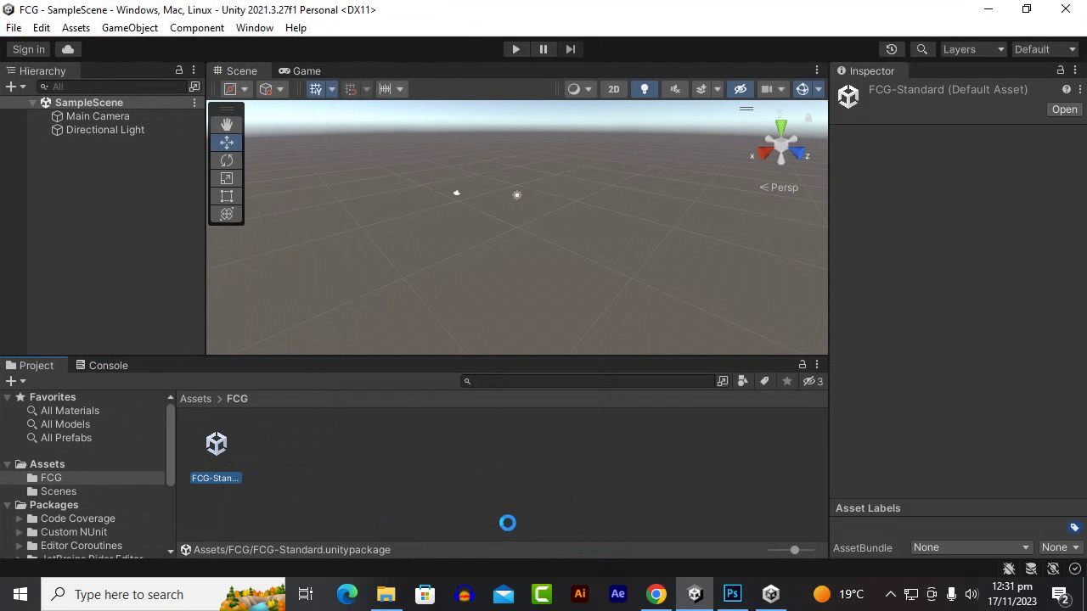
click(890, 594)
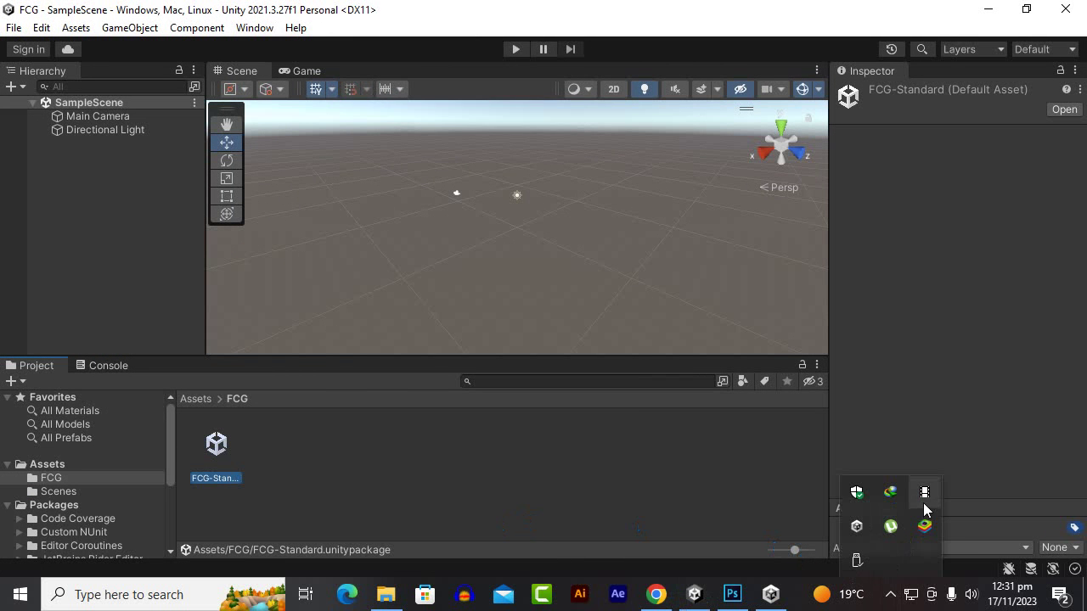
scroll(492, 391, down, 15)
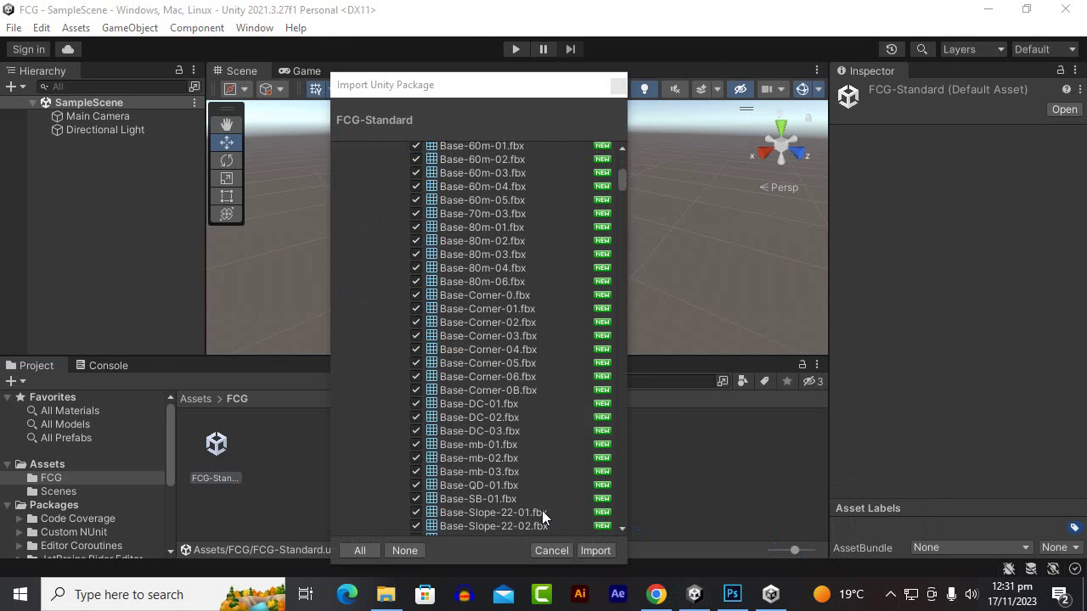
click(595, 551)
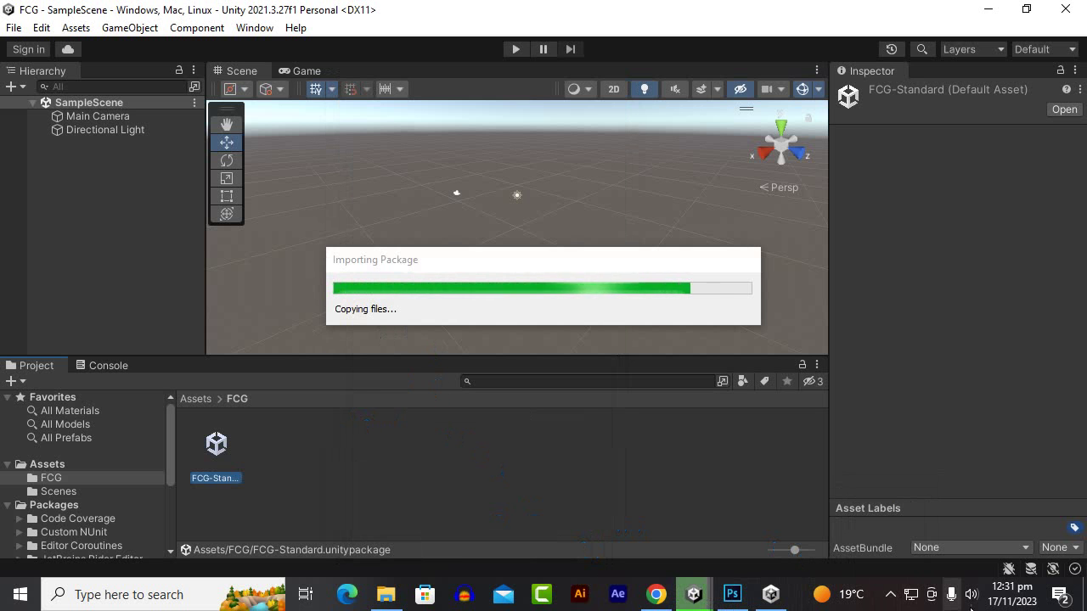
click(896, 601)
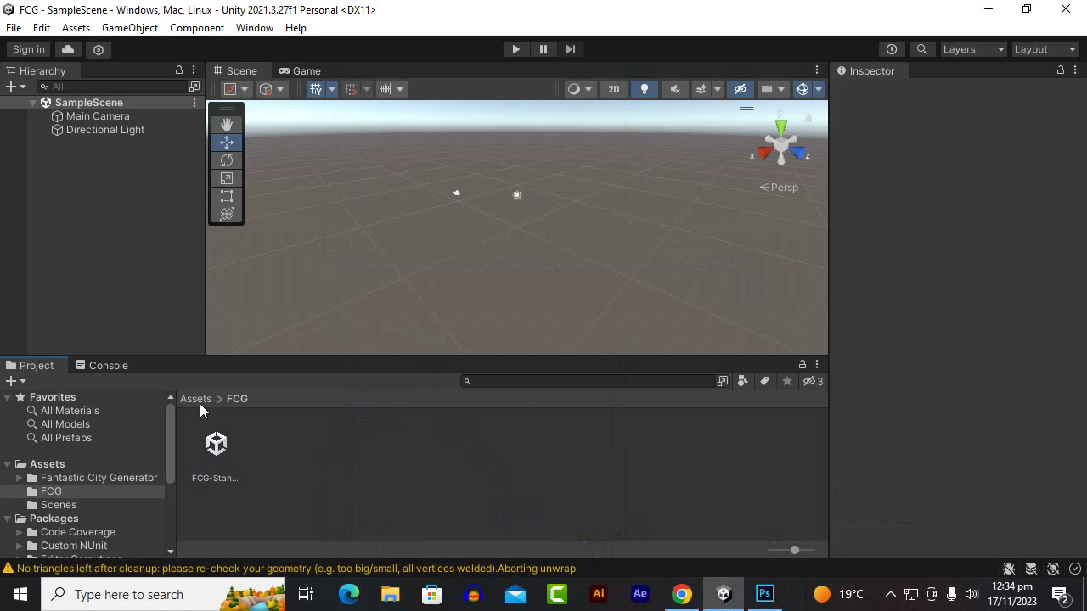
Return to the Assets folder and clear the import warning from the Console
click(200, 403)
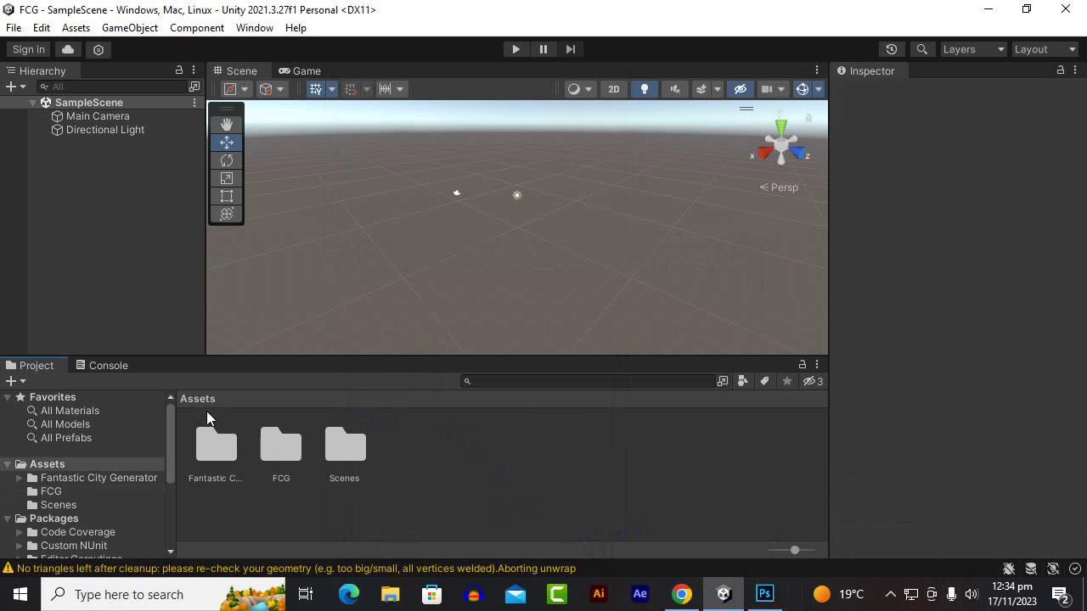
click(131, 368)
click(11, 382)
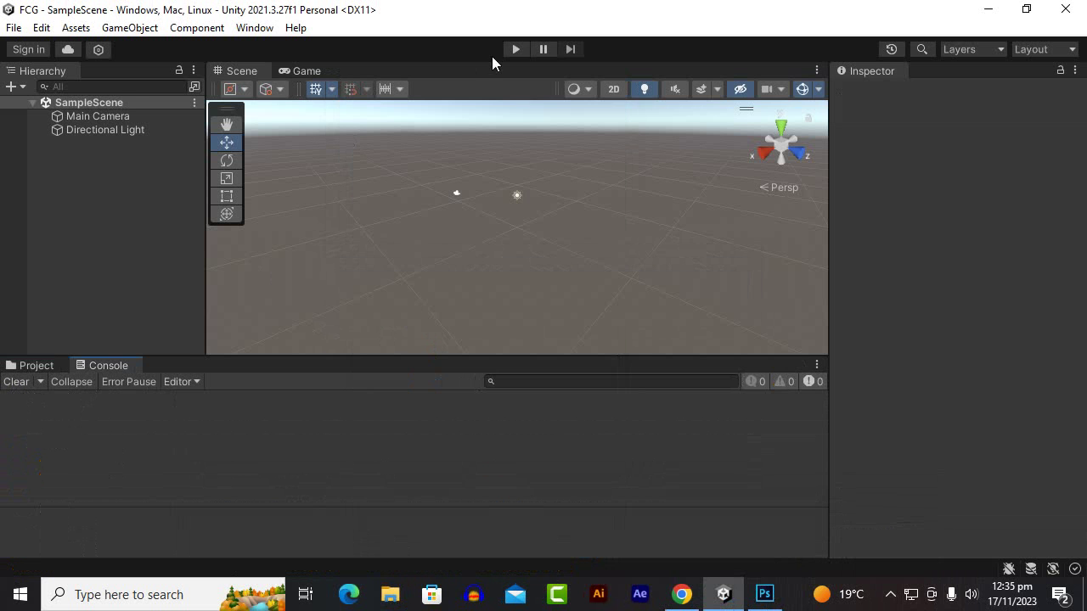
Run the empty scene briefly in Play mode, stop it, and enlarge the Scene view
click(515, 48)
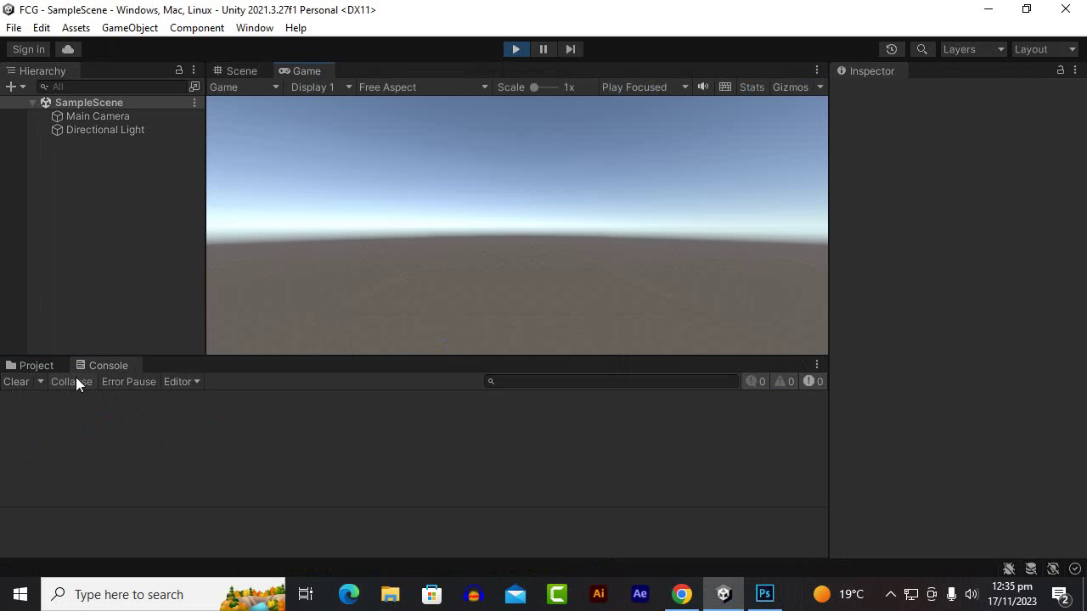
click(513, 50)
drag(268, 354, 119, 390)
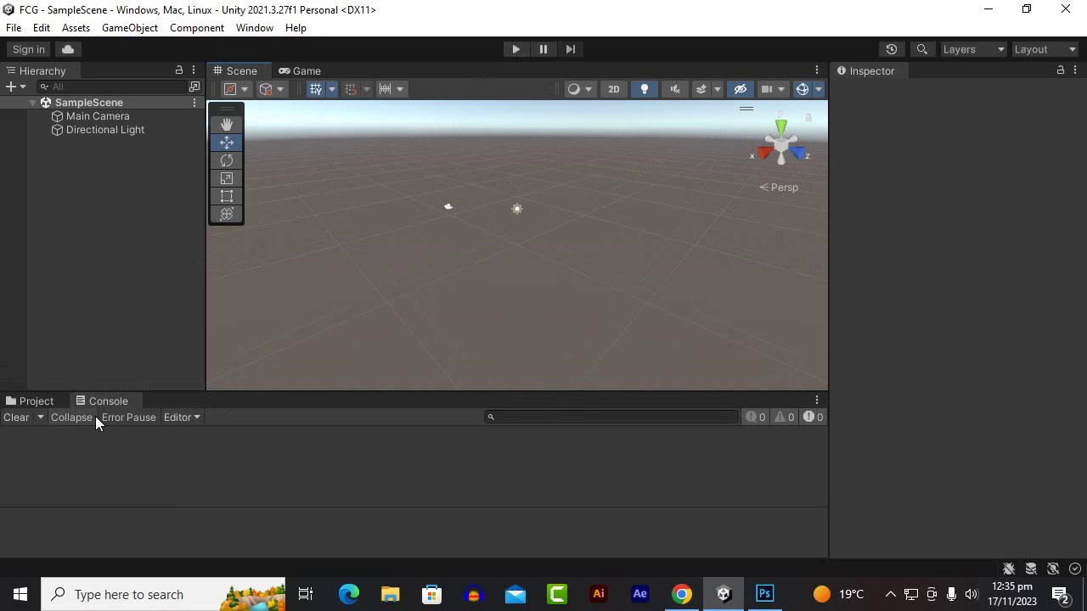
click(53, 404)
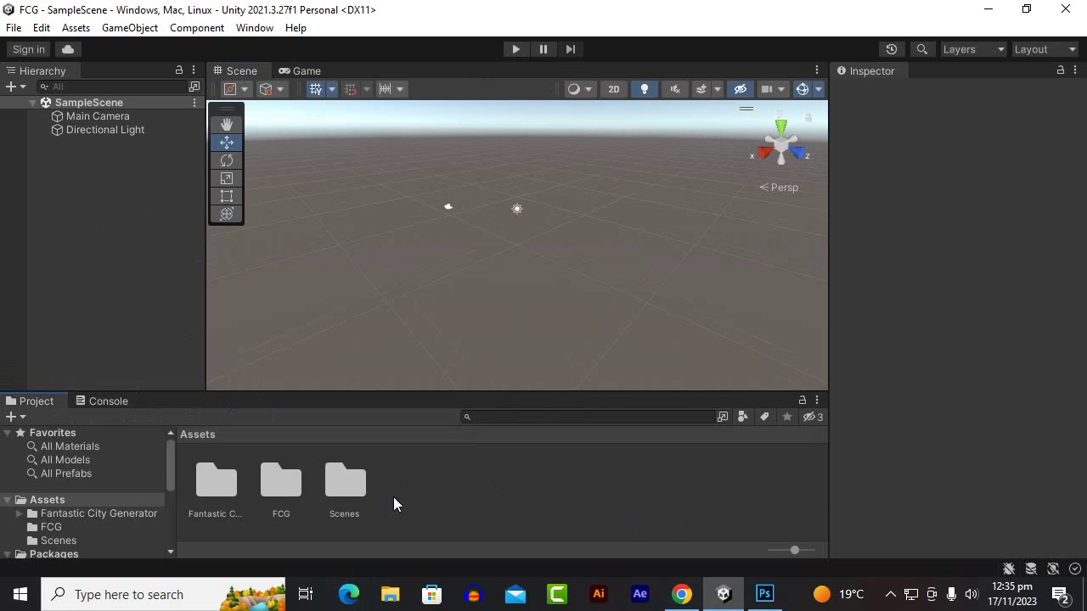
Create a new scene in Assets/Scenes and name it level01
double_click(338, 484)
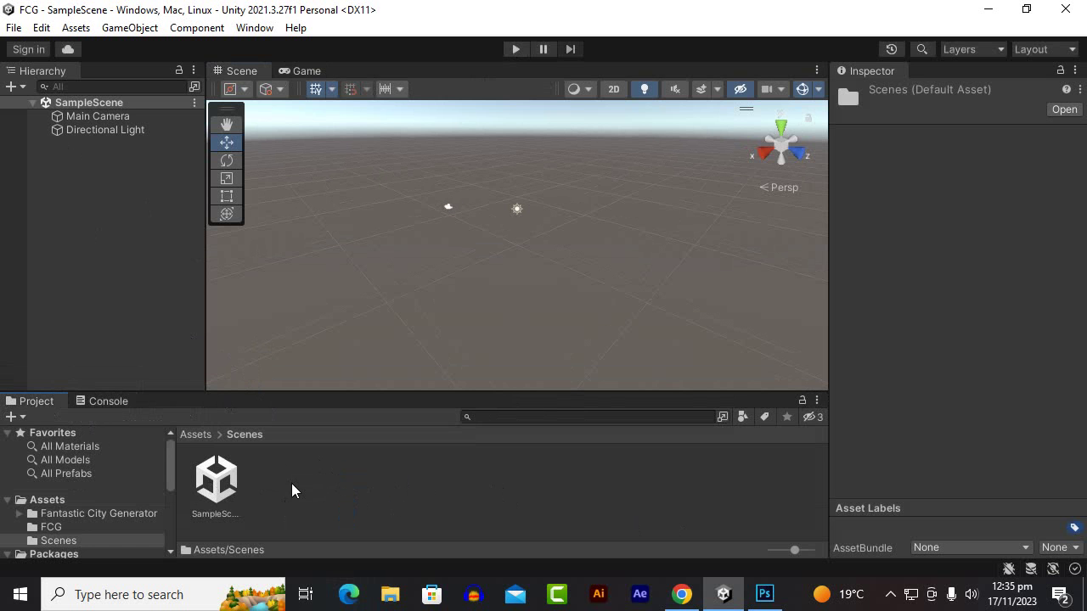
right_click(291, 483)
mouse_move(382, 49)
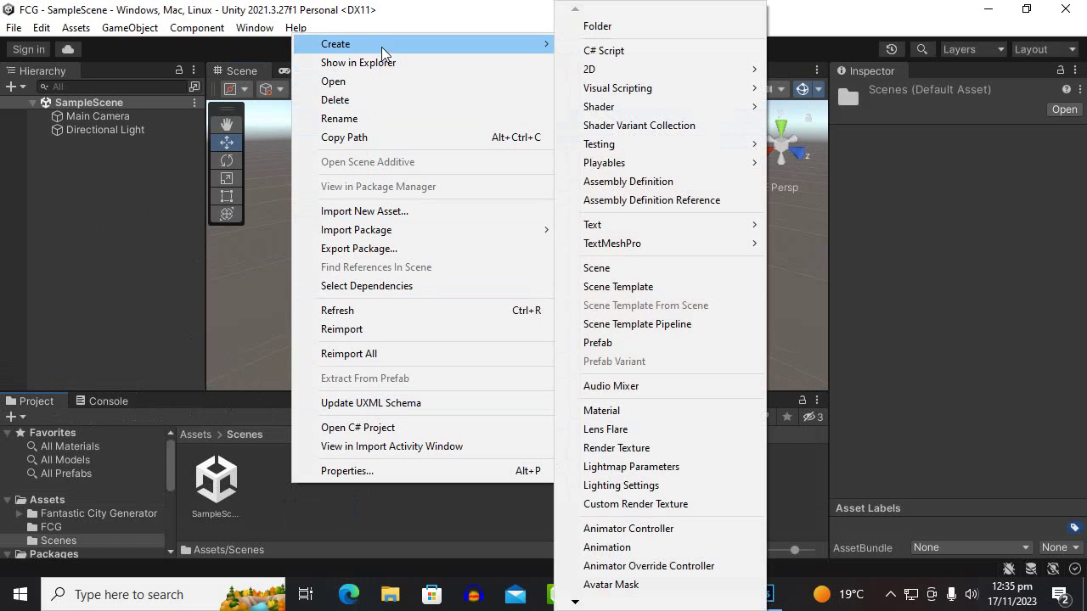
click(679, 270)
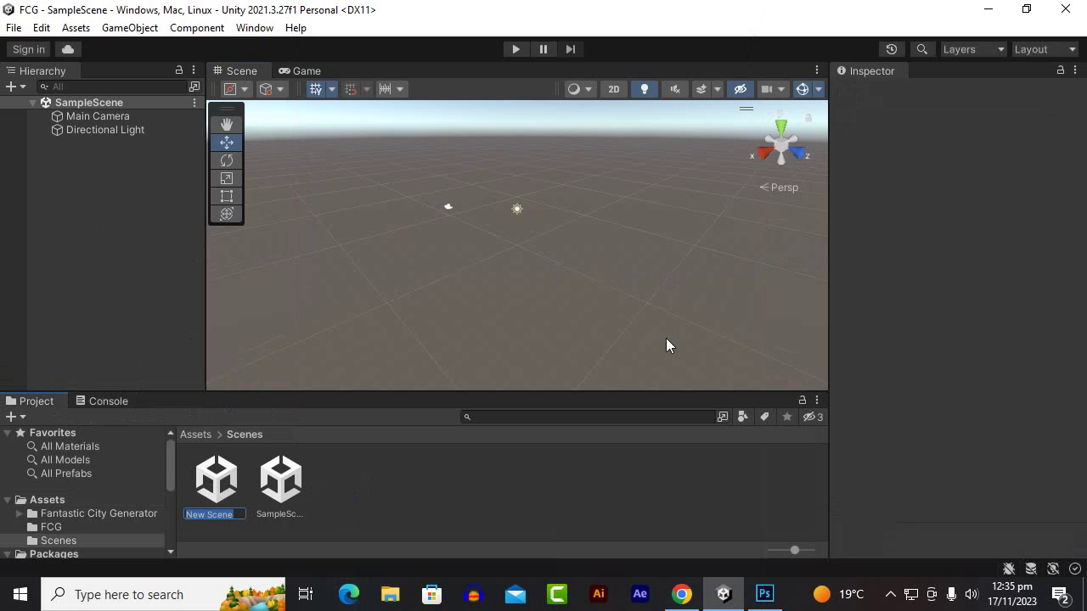
key(BackSpace)
text(level01)
key(Return)
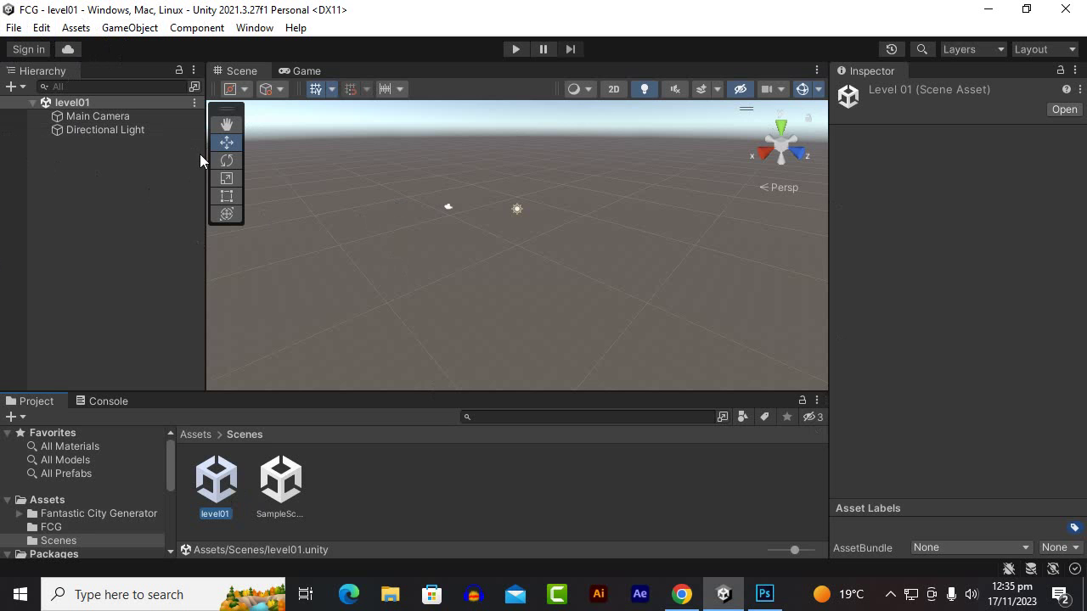
Inspect the SampleScene and level01 scene assets in the Scenes folder
click(270, 484)
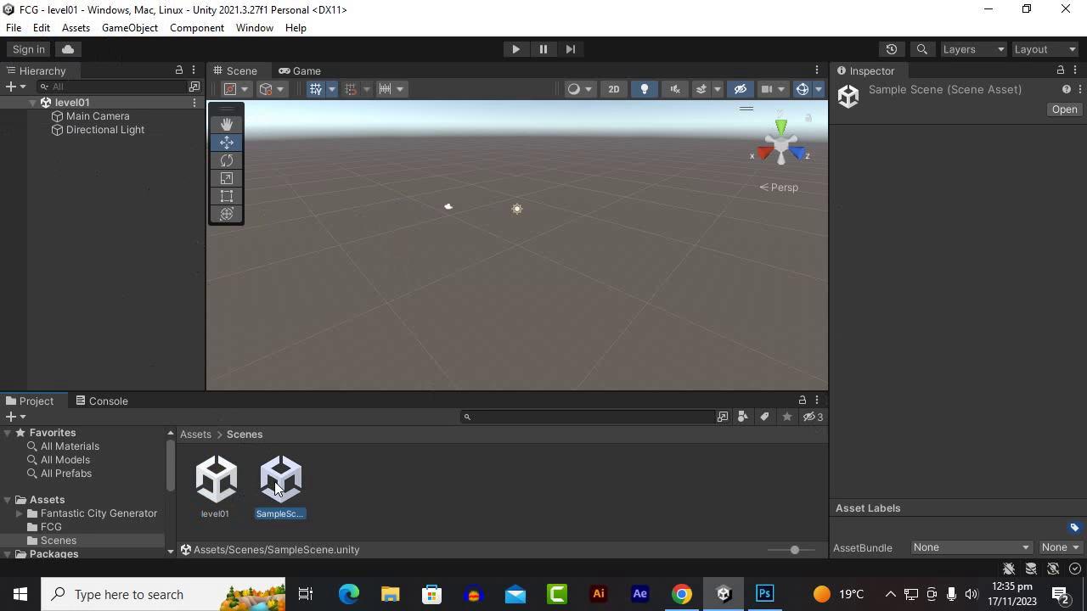
click(222, 485)
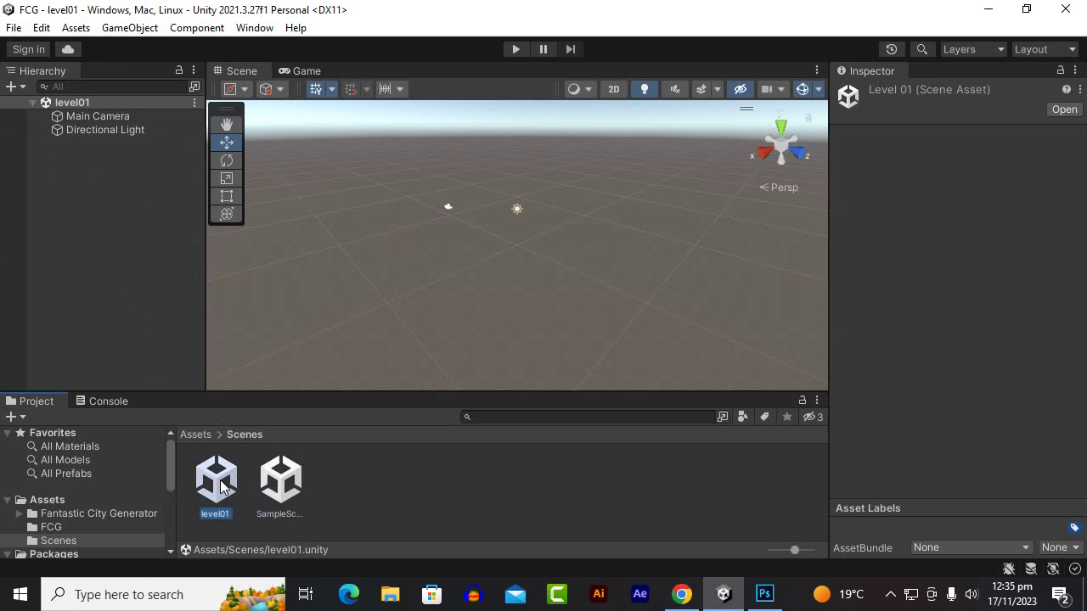
click(265, 484)
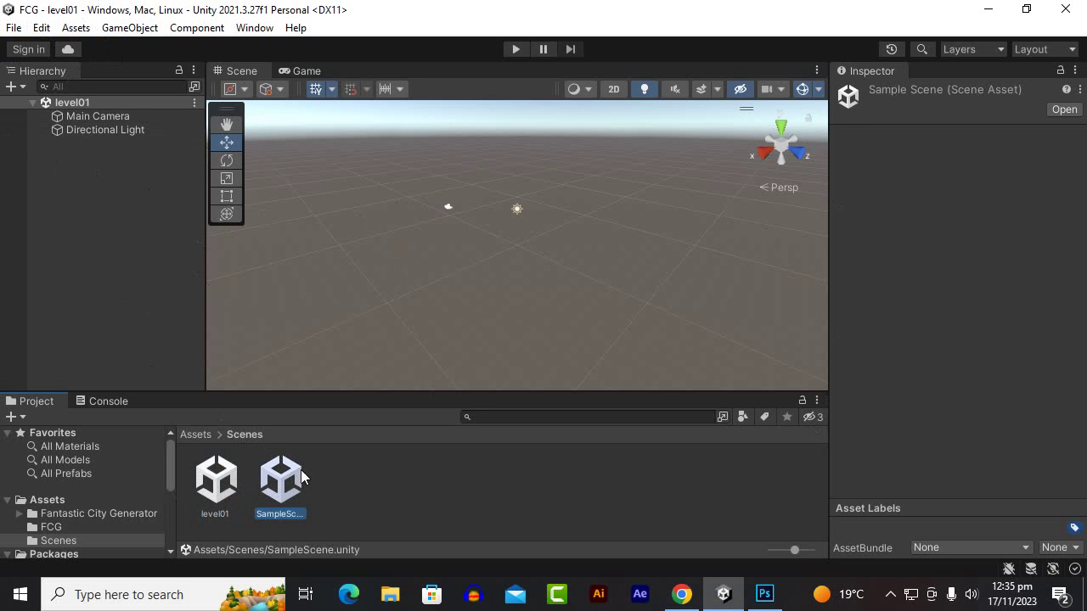
click(379, 469)
click(228, 471)
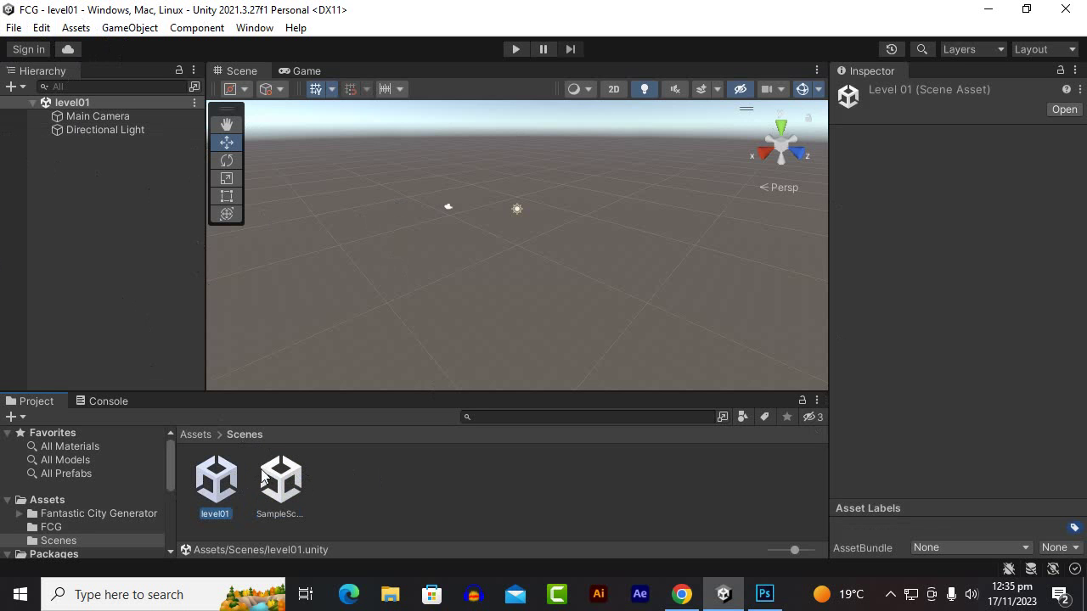
click(71, 199)
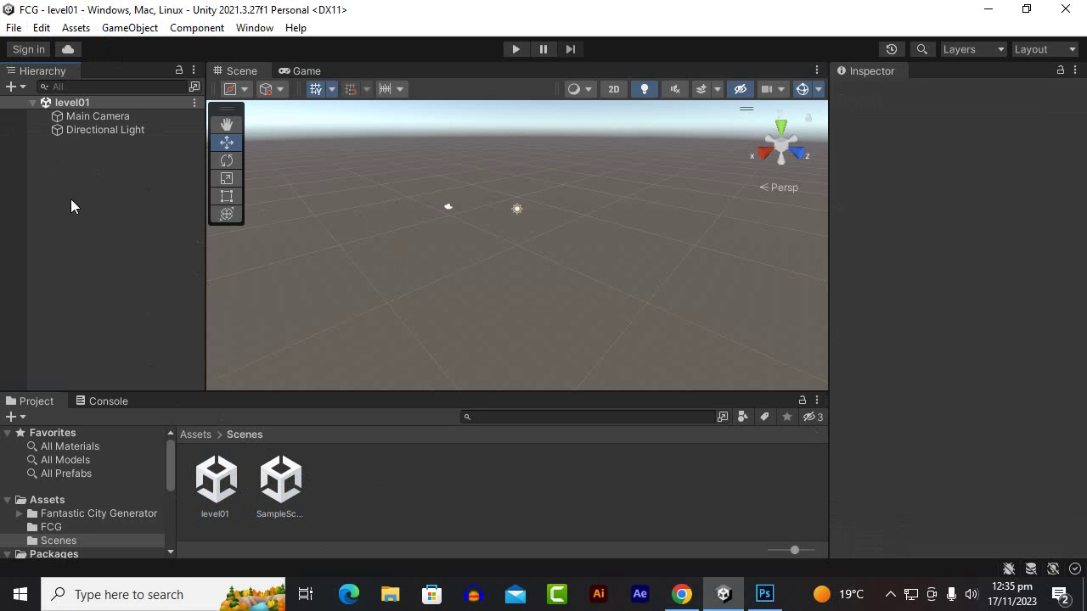
click(256, 28)
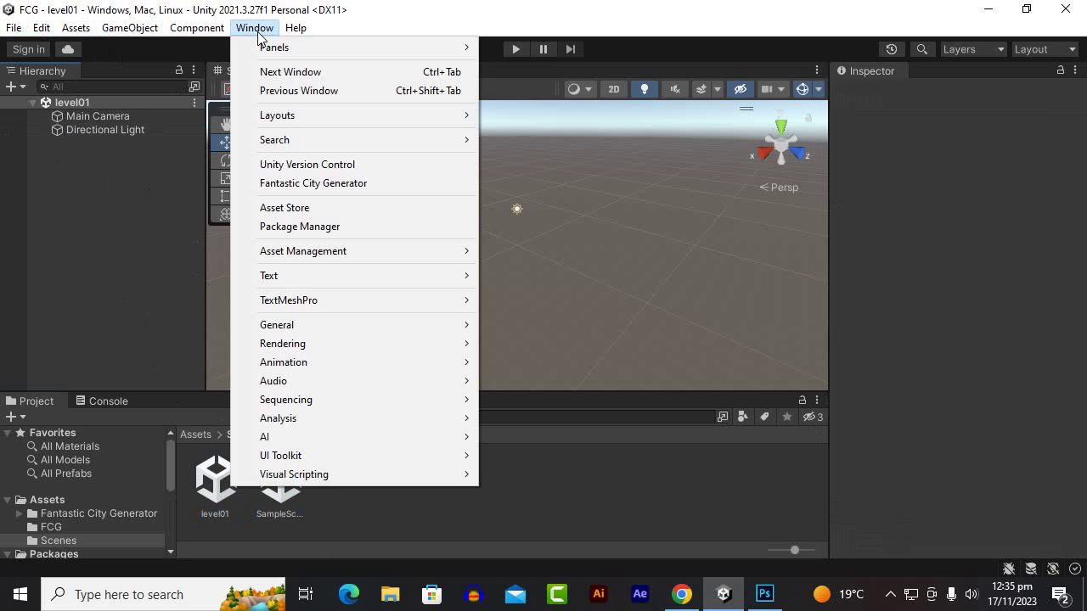
Open Window > Fantastic City Generator and dock the FCityGenerator panel narrower beside the Scene view
click(289, 190)
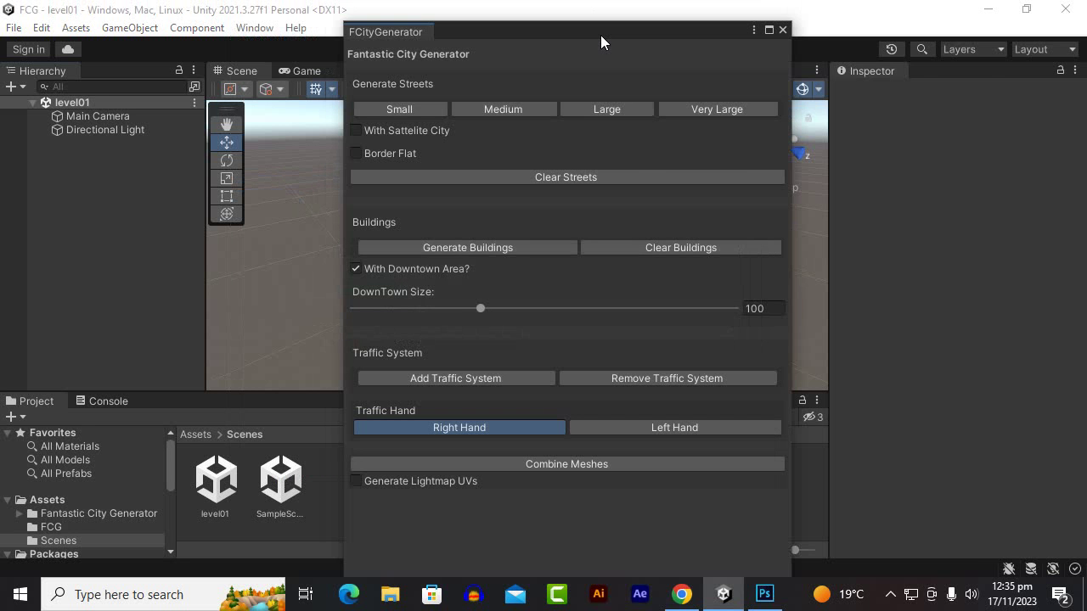
drag(601, 34, 769, 120)
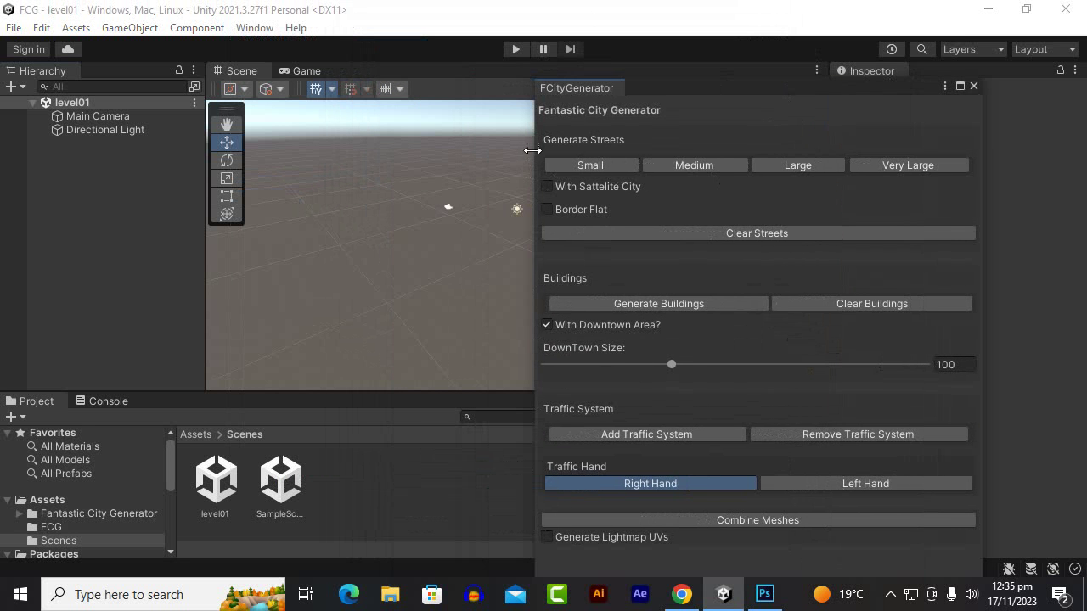
drag(534, 166, 664, 180)
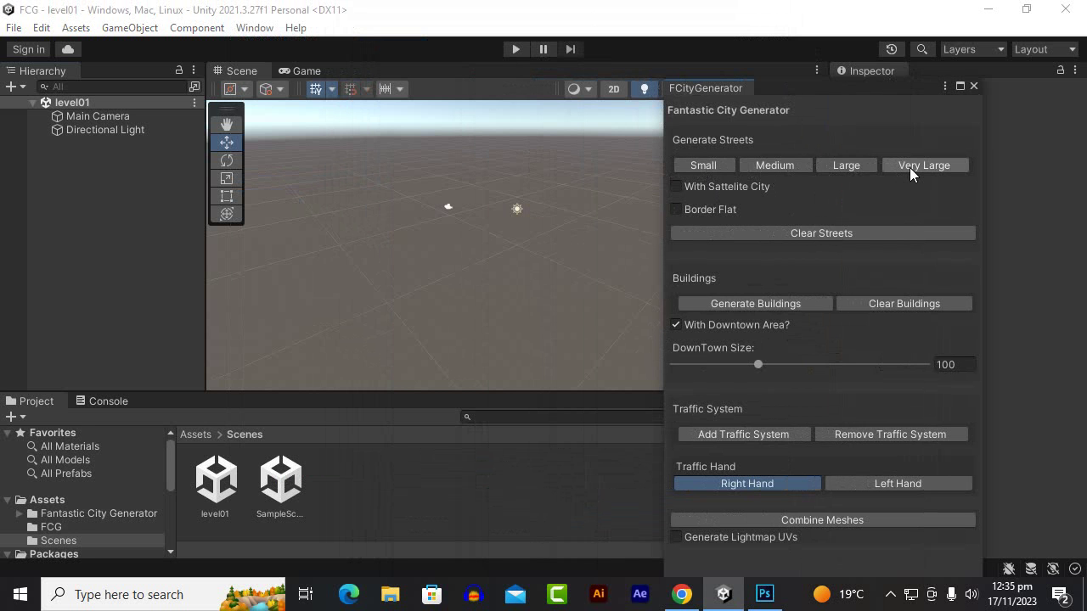
Try Small, Medium, Large and Very Large street layouts, then regenerate the streets as Medium
click(713, 166)
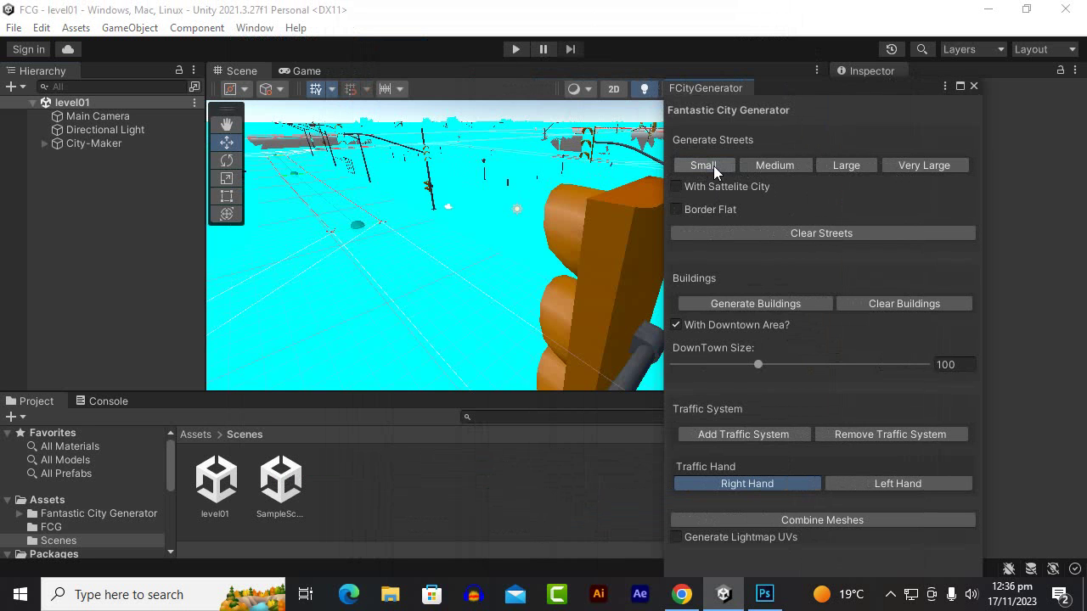
scroll(449, 243, down, 10)
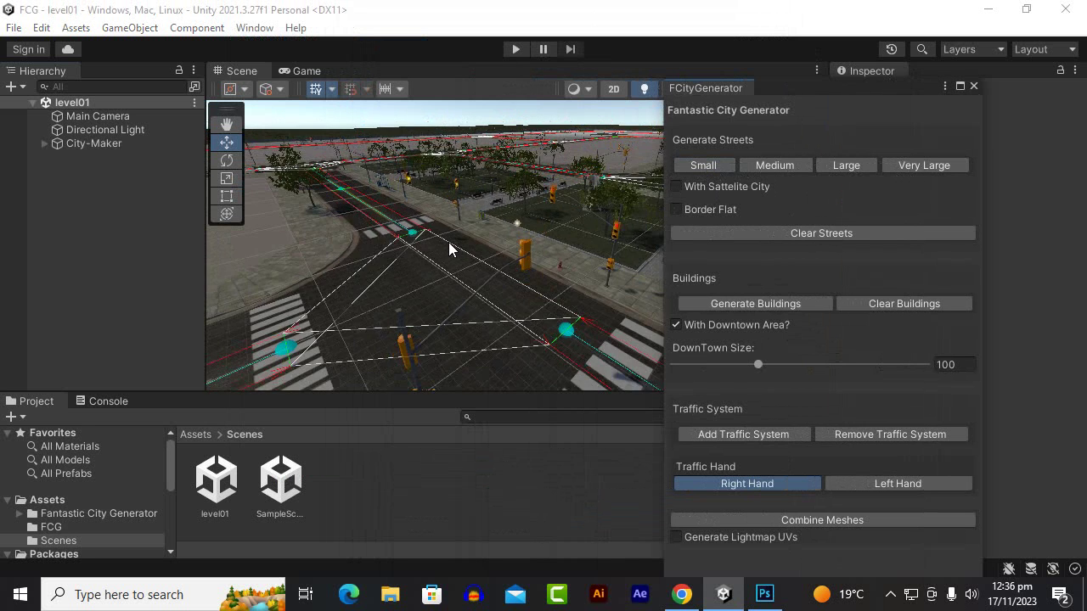
scroll(448, 242, down, 10)
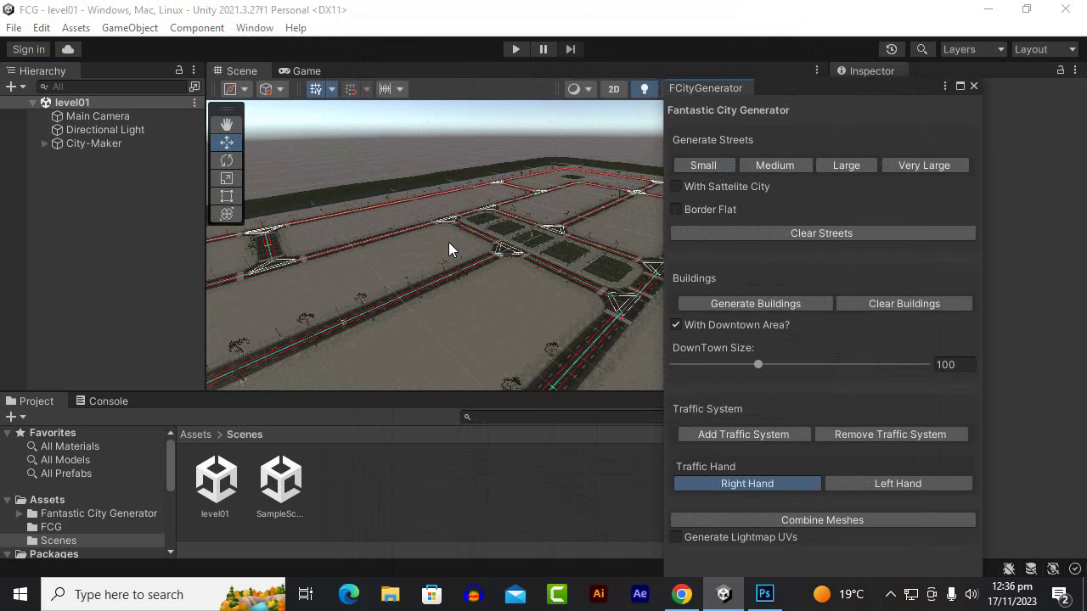
scroll(525, 291, up, 3)
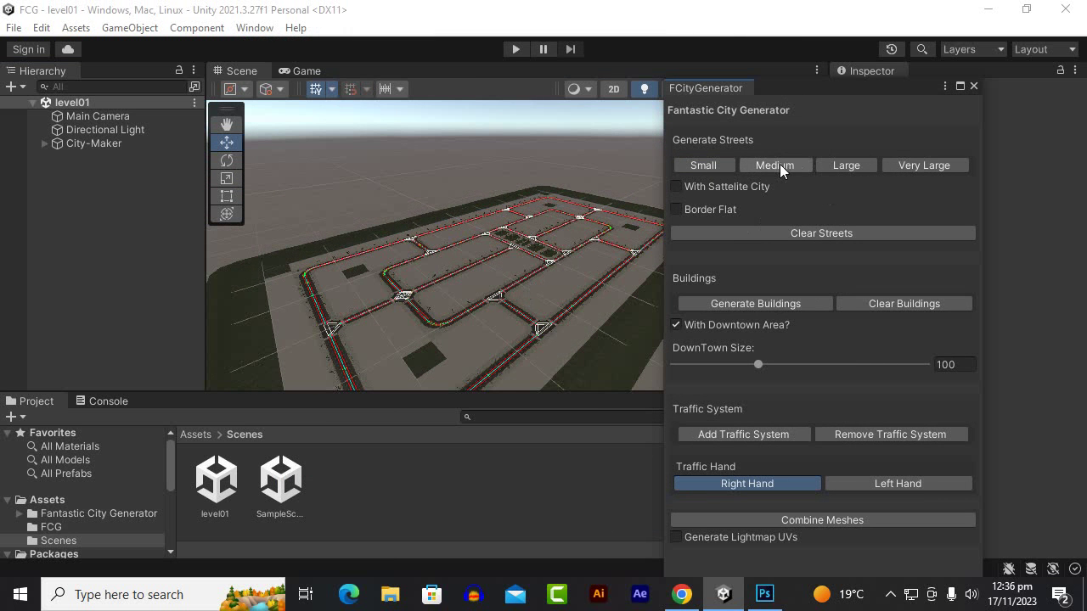
click(779, 164)
scroll(462, 284, down, 5)
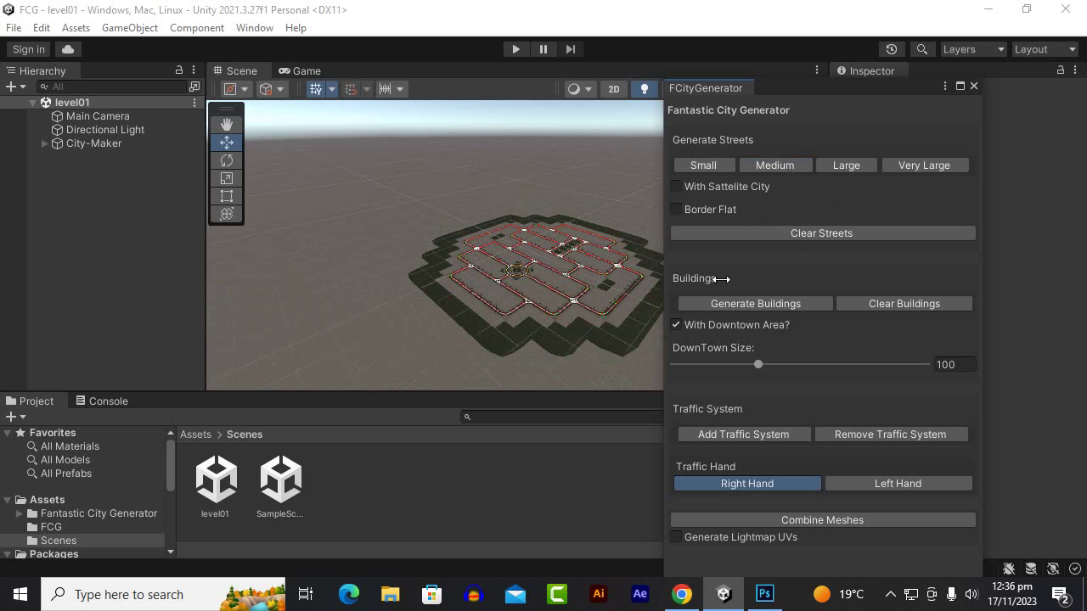
click(845, 168)
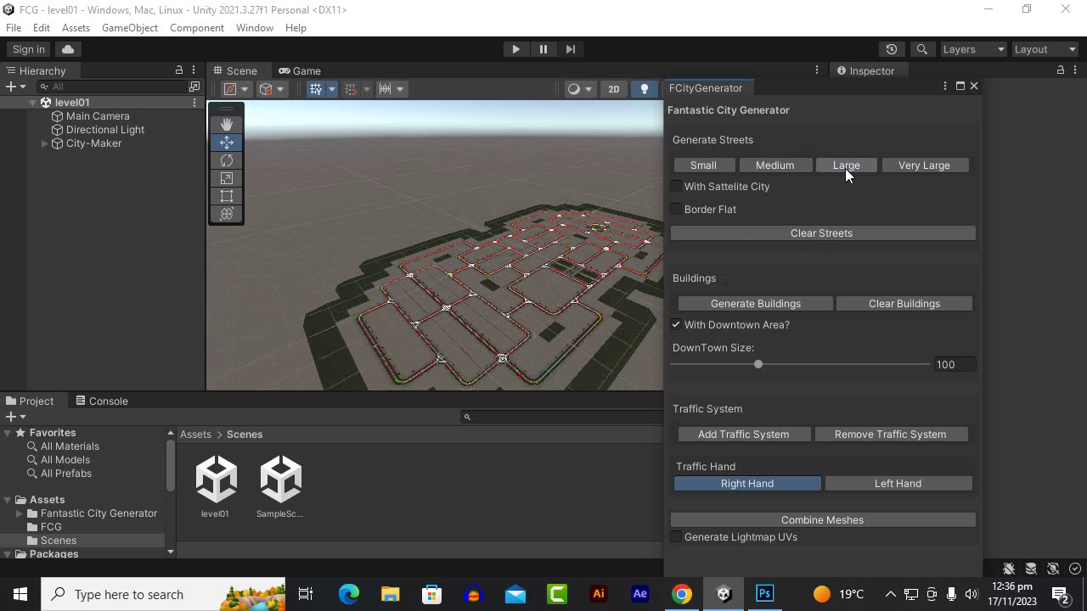
click(900, 167)
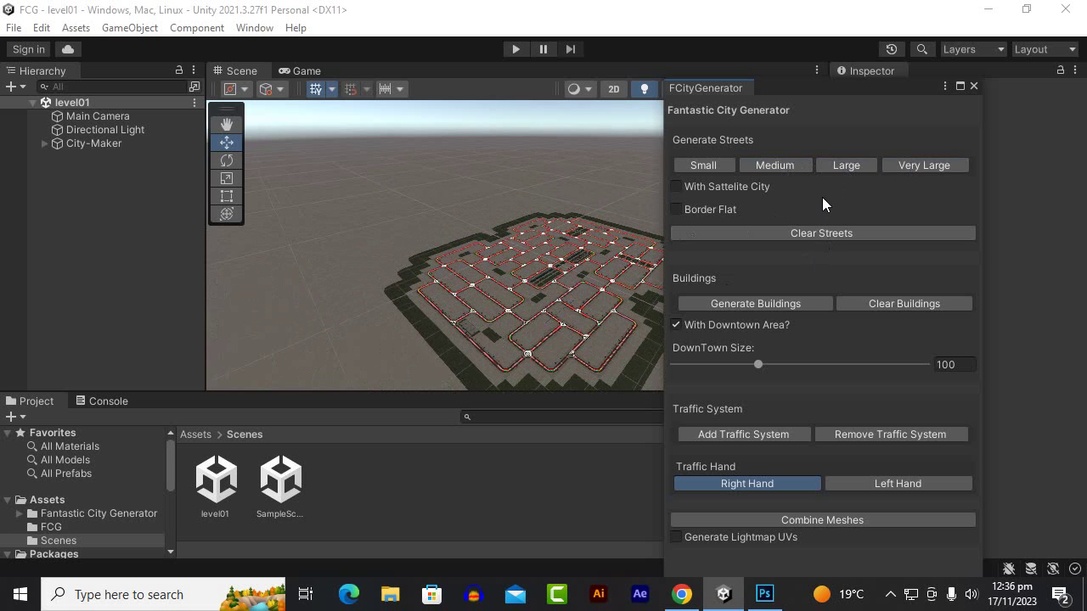
click(786, 164)
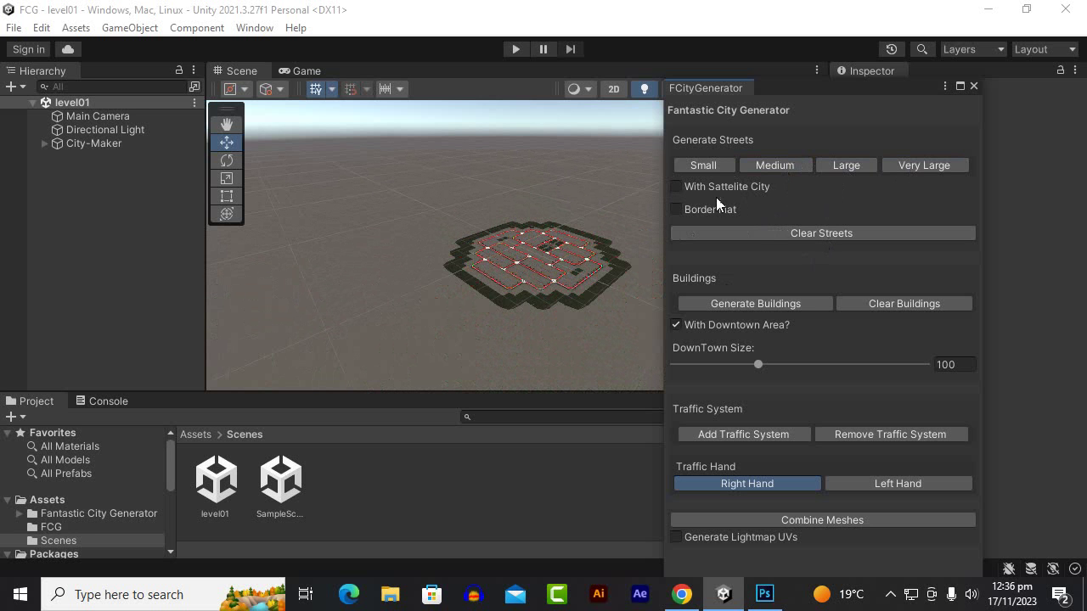
scroll(599, 277, up, 6)
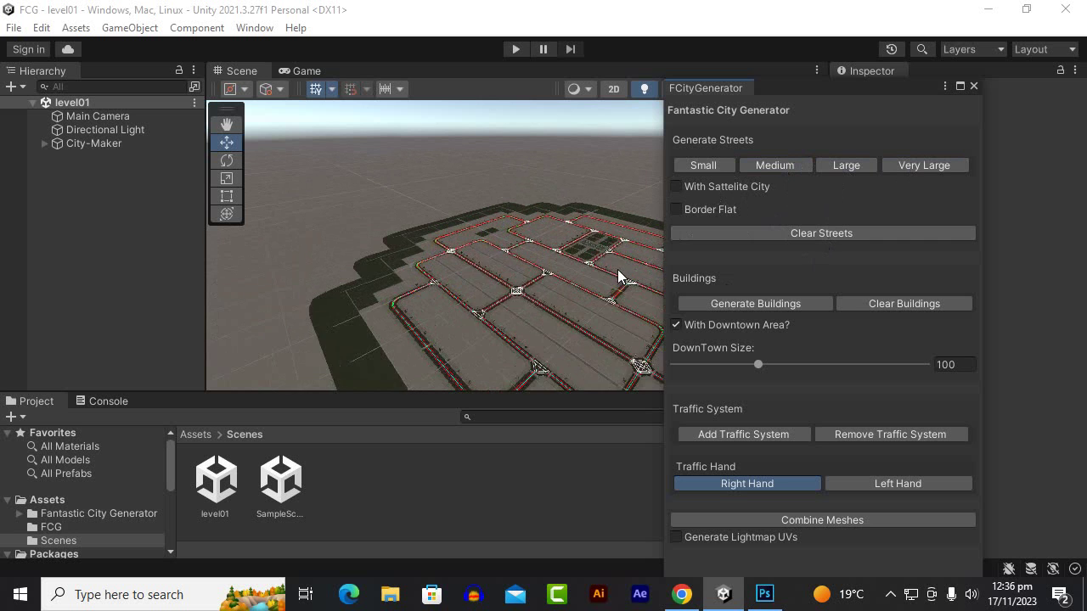
Toggle With Sattelite City on and off, leaving it unchecked for the street layout
click(677, 186)
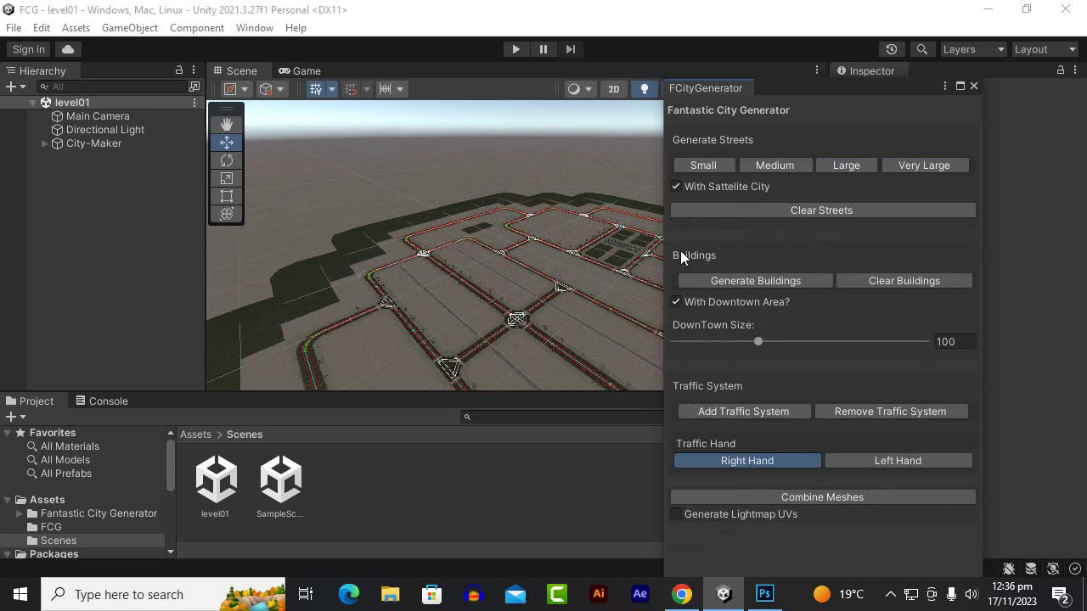
scroll(562, 264, down, 5)
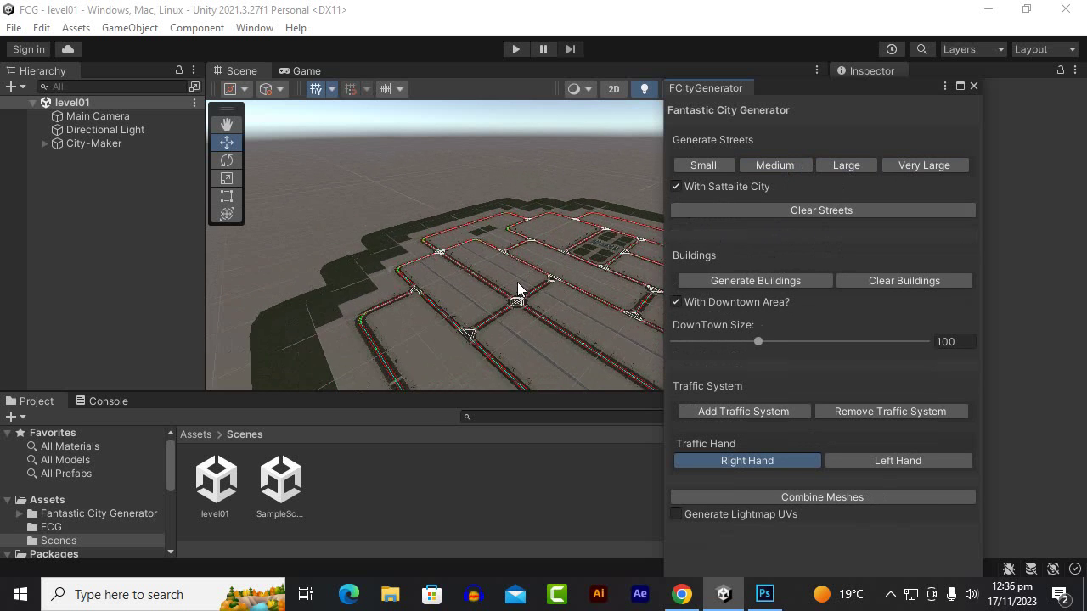
click(674, 186)
click(674, 186)
click(674, 186)
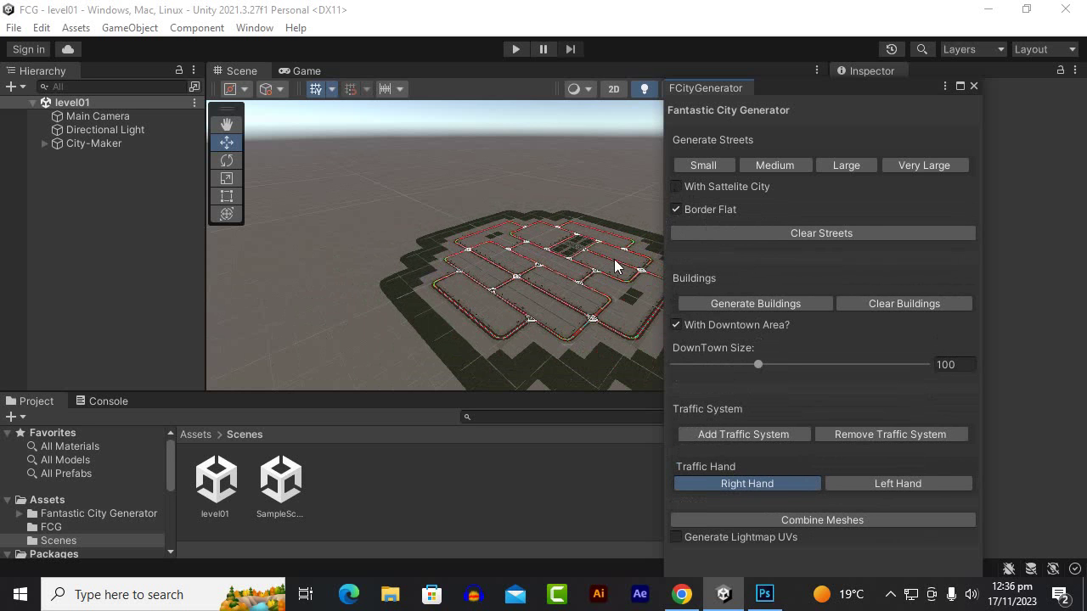
scroll(531, 290, up, 5)
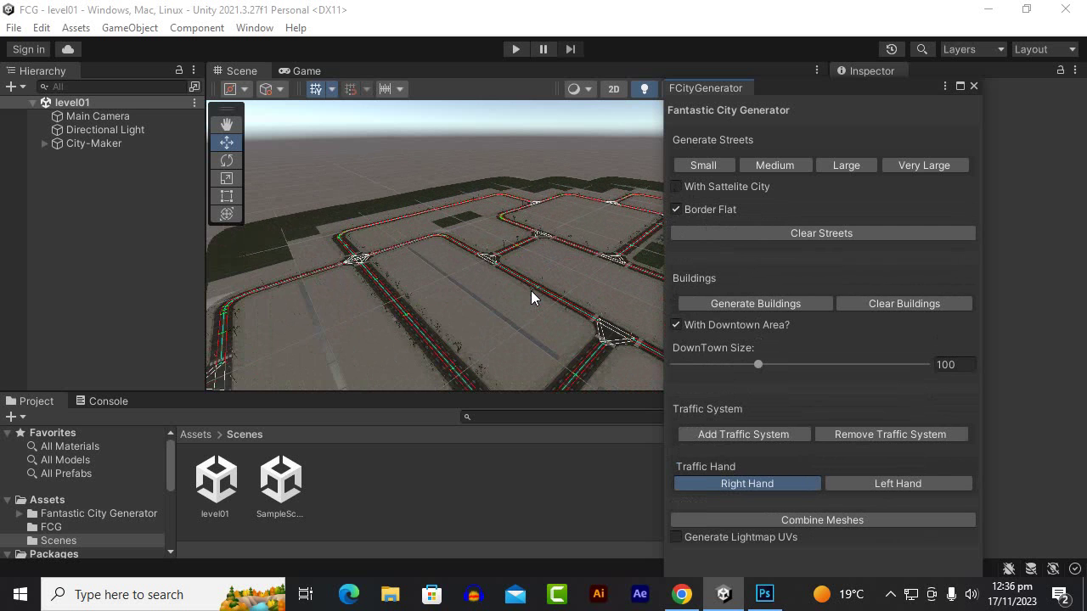
scroll(531, 290, down, 3)
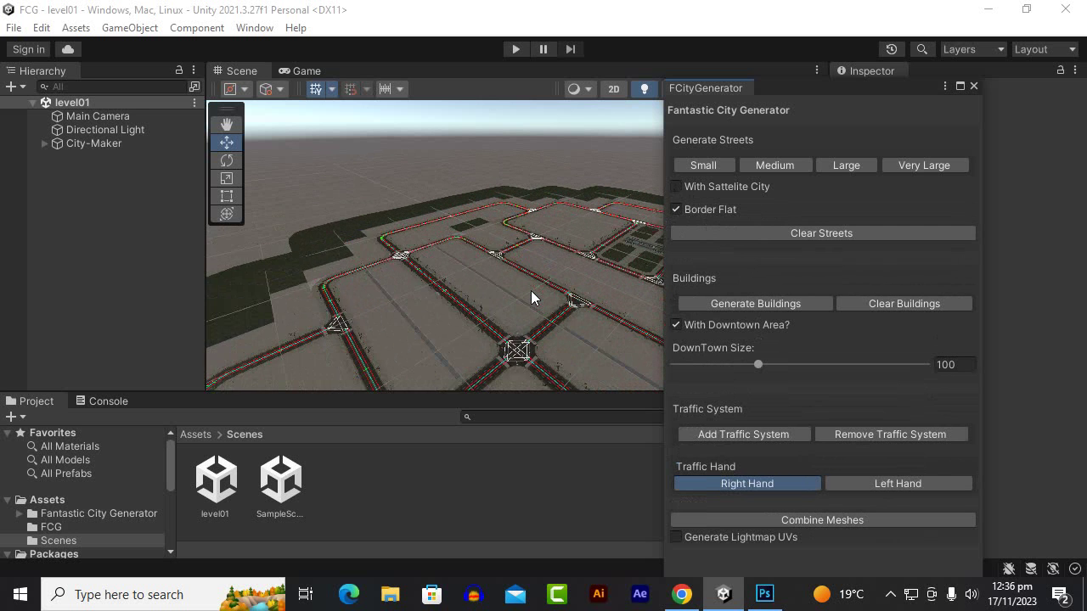
Generate buildings along the streets and orbit the view to inspect the facades
click(761, 306)
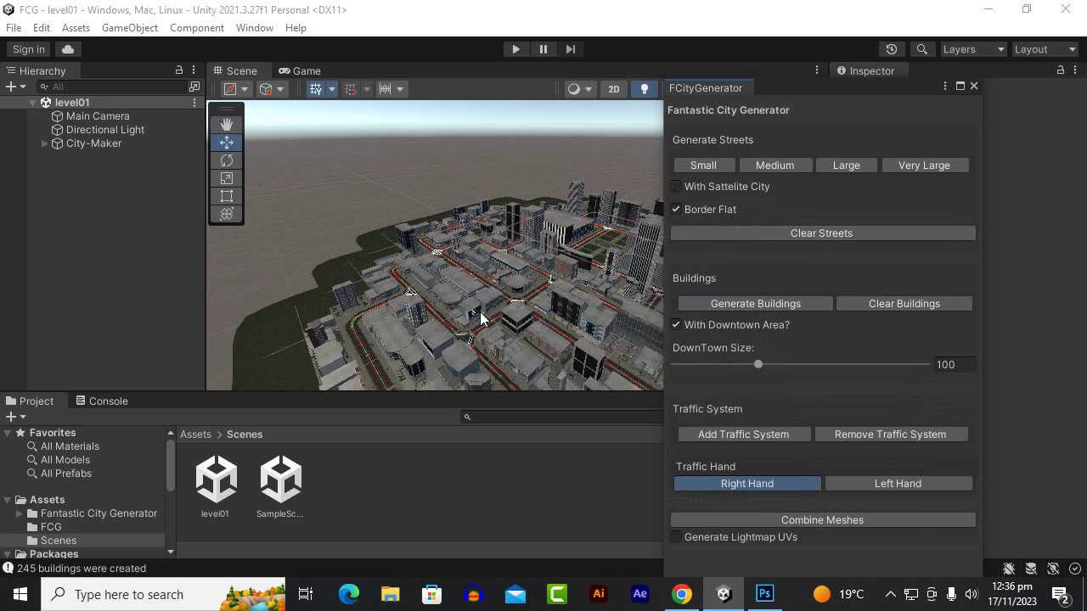
scroll(480, 318, up, 10)
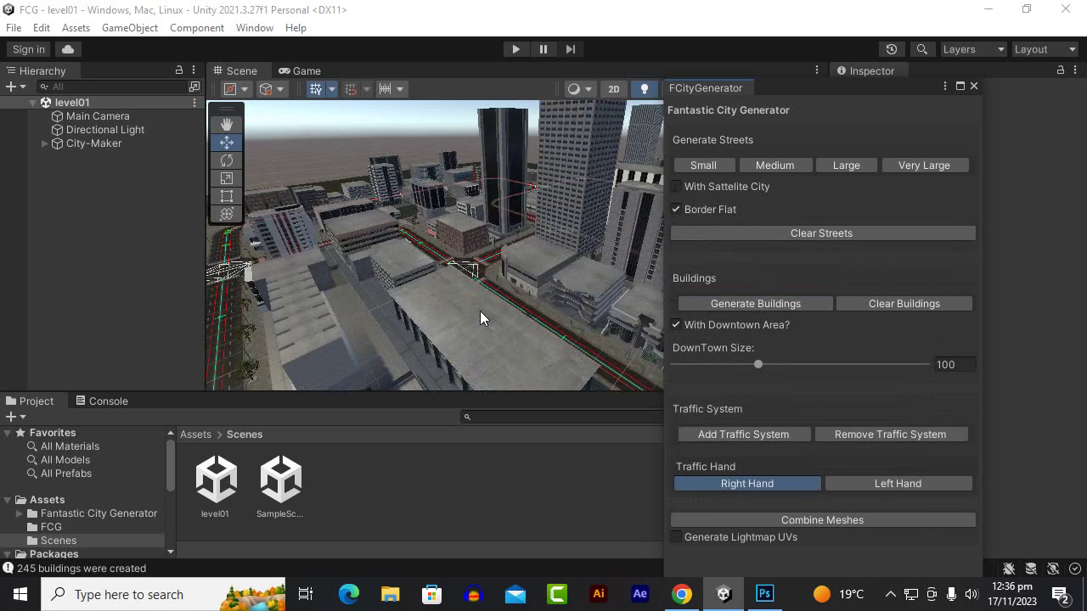
scroll(481, 314, up, 8)
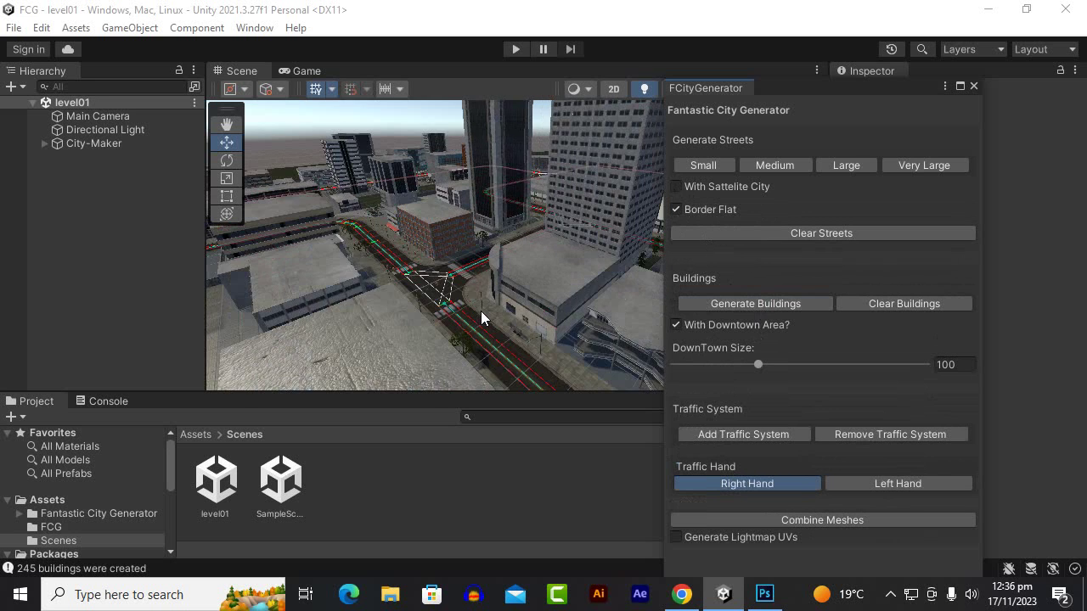
right_drag(481, 316, 555, 321)
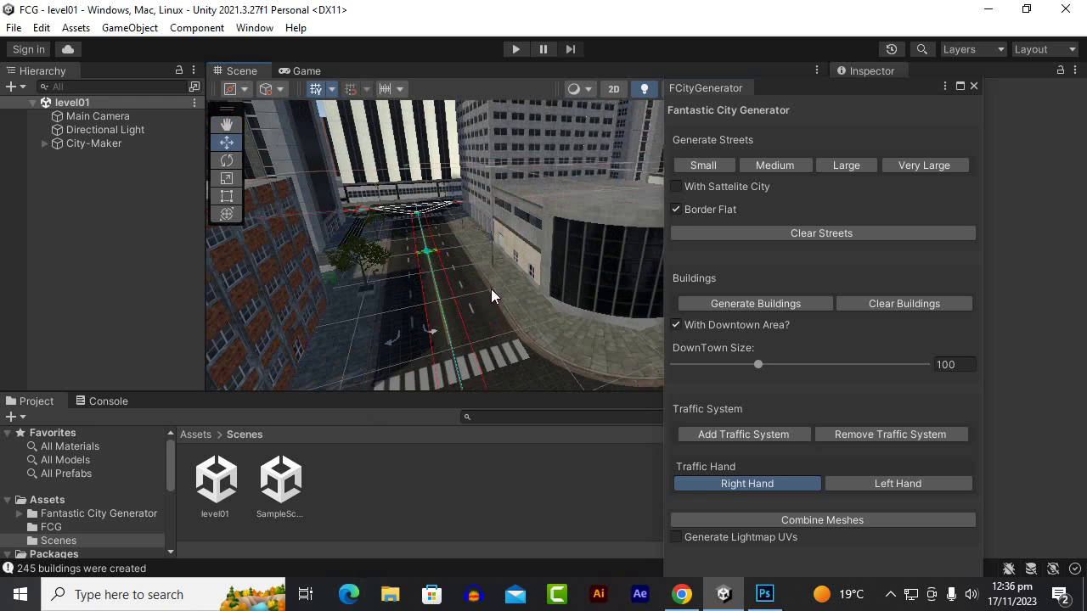
right_drag(491, 289, 538, 312)
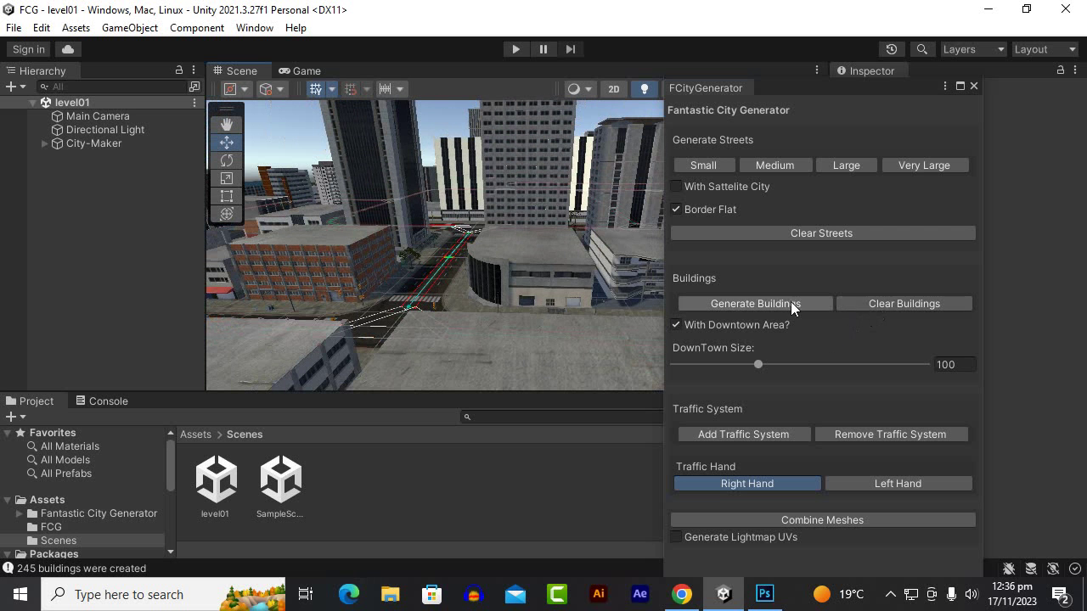
Clear the buildings and regenerate a fresh set of 235 buildings
click(882, 307)
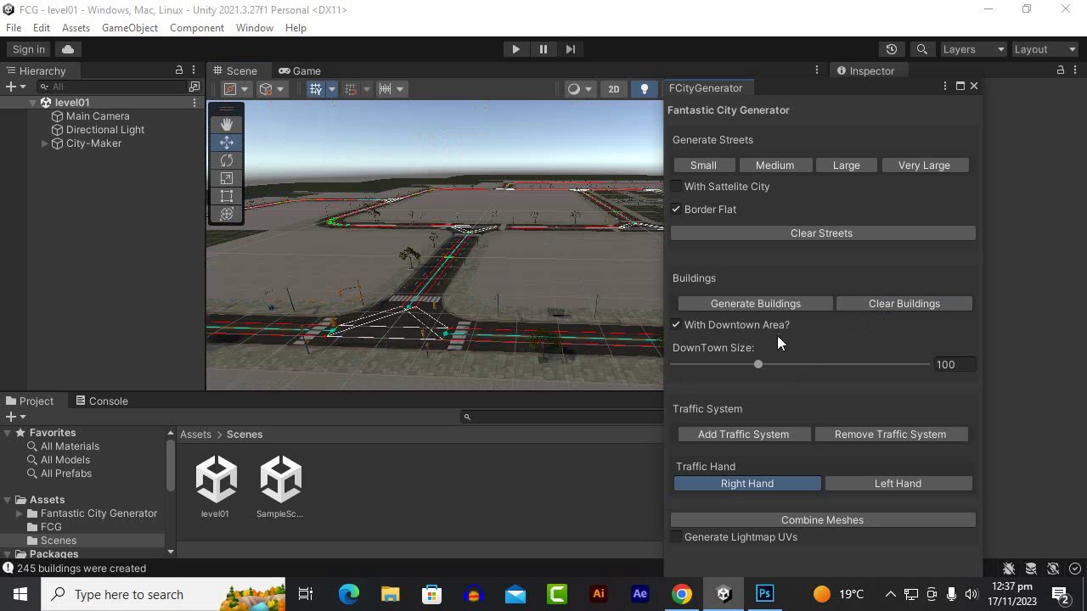
click(766, 307)
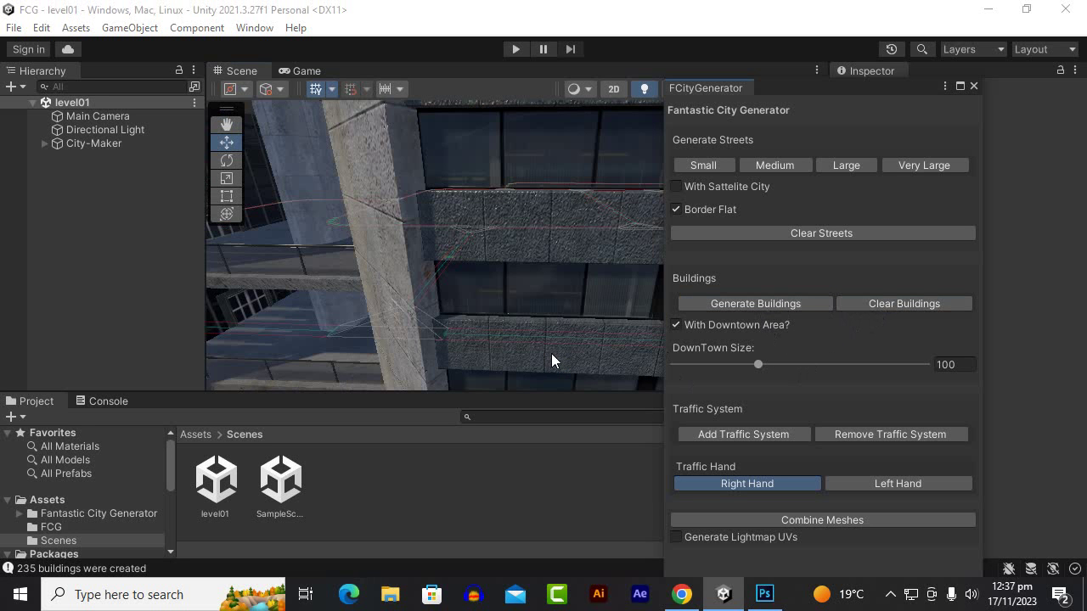
scroll(472, 316, down, 5)
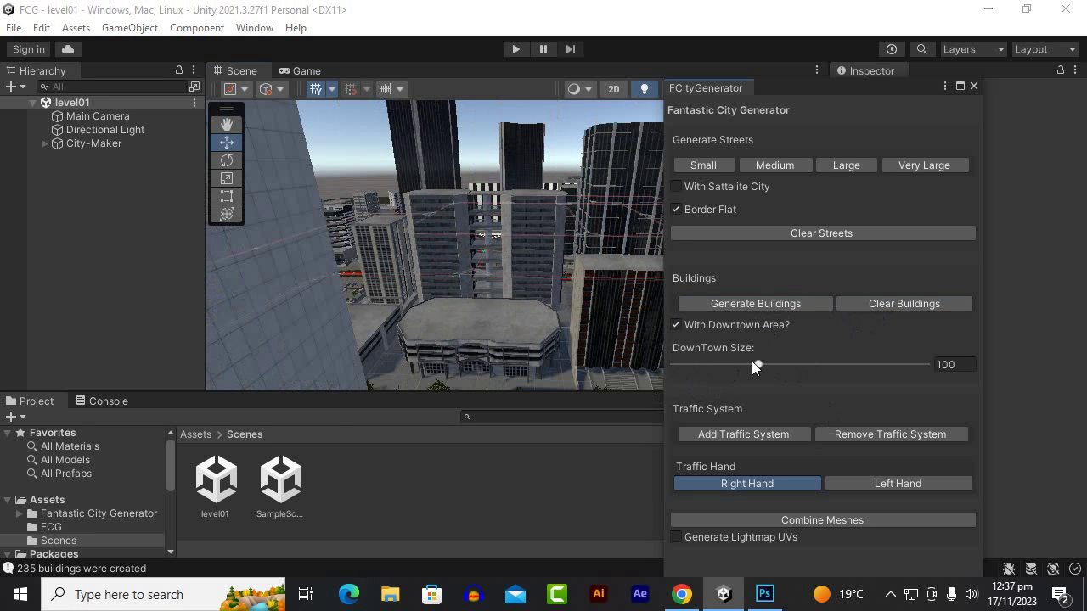
click(959, 367)
click(675, 326)
scroll(311, 237, down, 3)
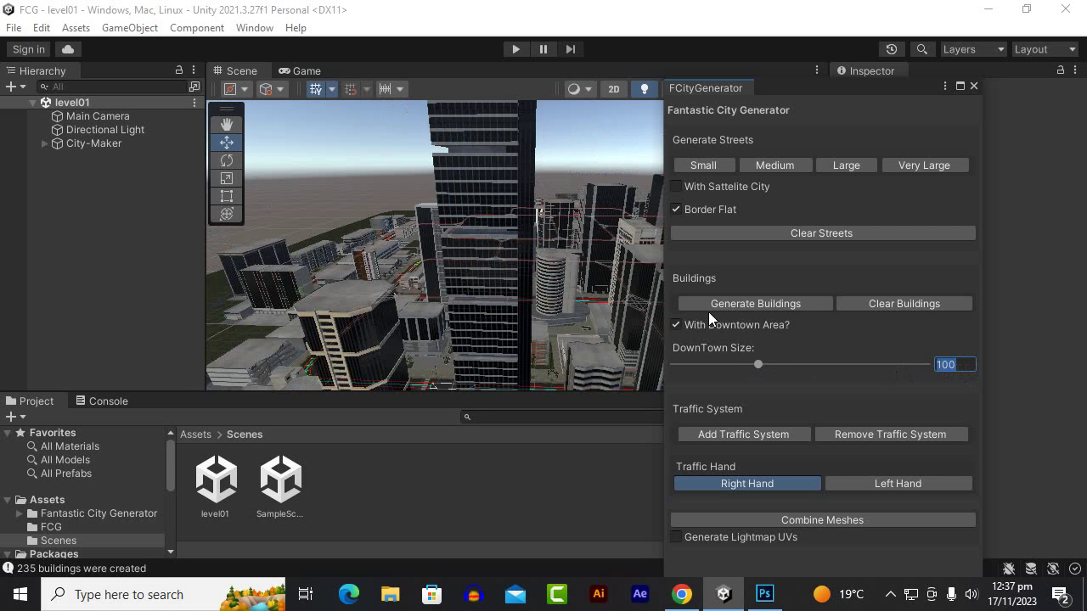
click(676, 326)
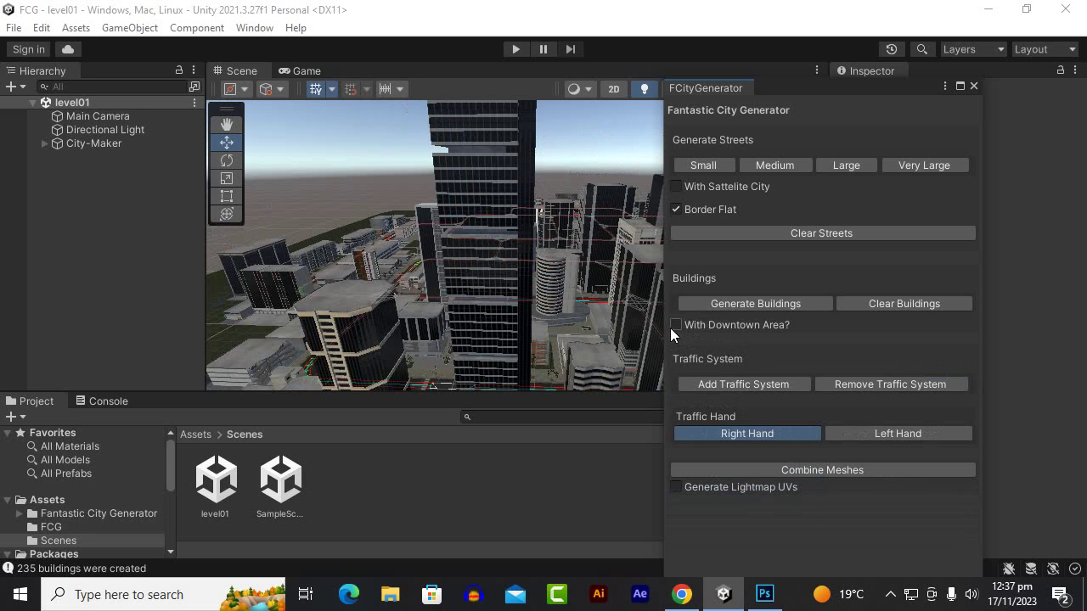
click(672, 325)
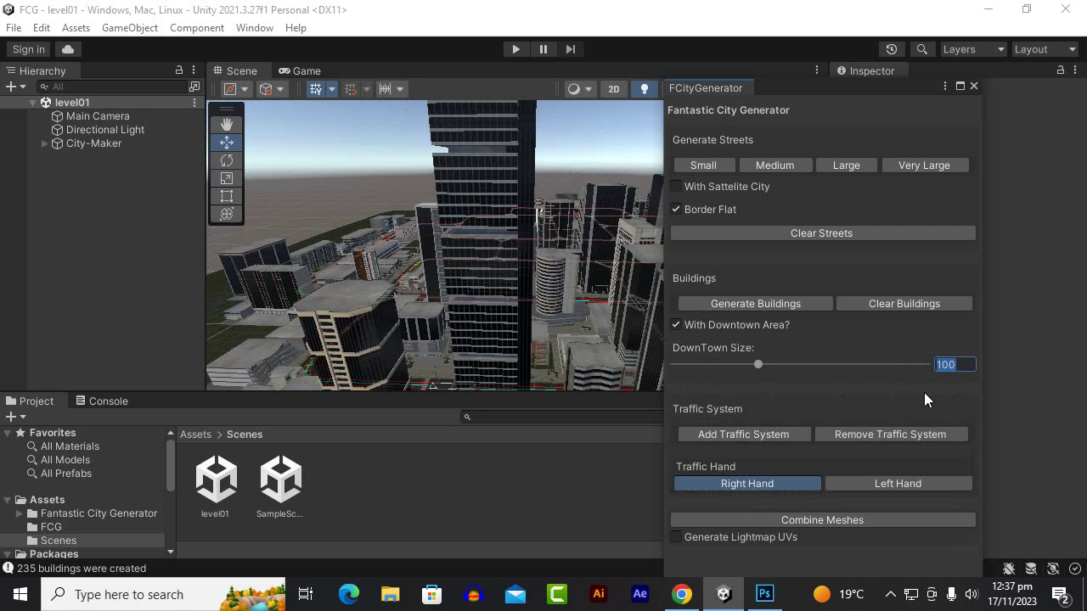
click(768, 433)
alt+drag(432, 260, 485, 228)
key(w)
right_drag(484, 228, 532, 332)
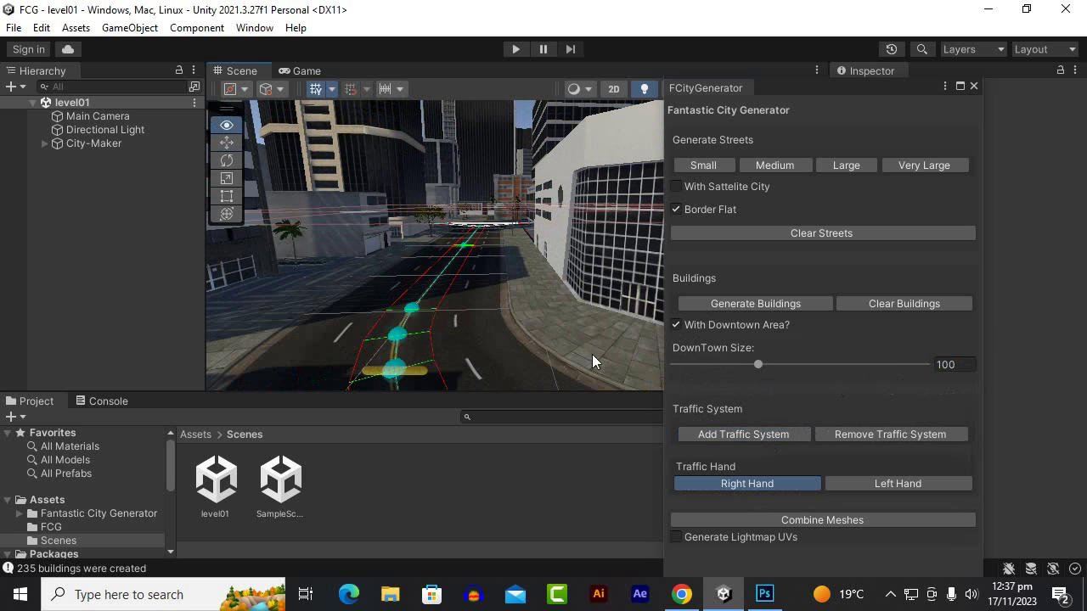
right_drag(593, 360, 593, 361)
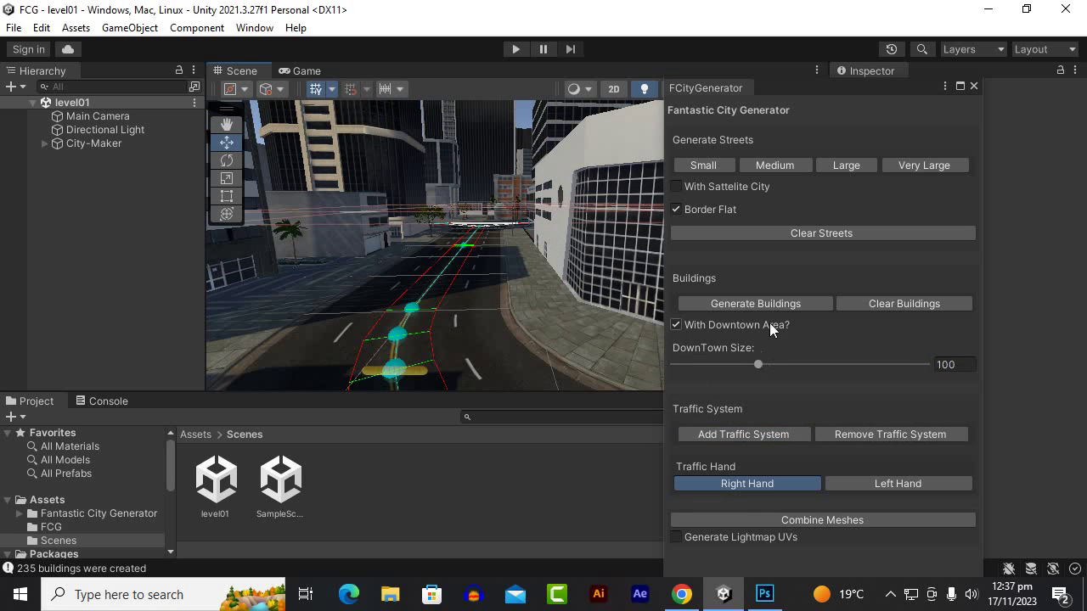
Add a traffic system to the city and set Traffic Hand to Left Hand
click(768, 437)
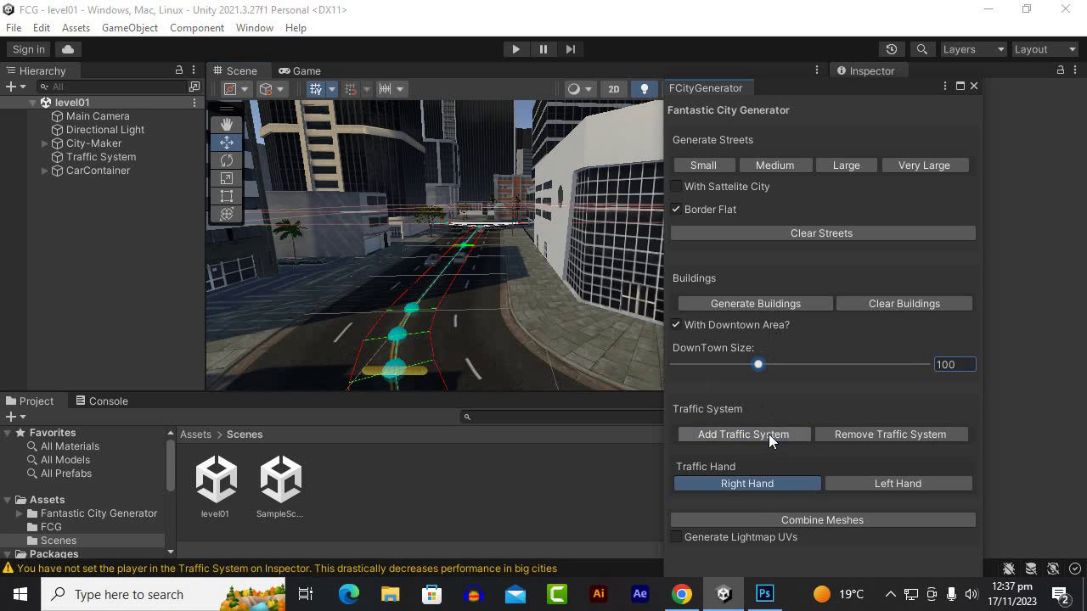
scroll(512, 340, down, 5)
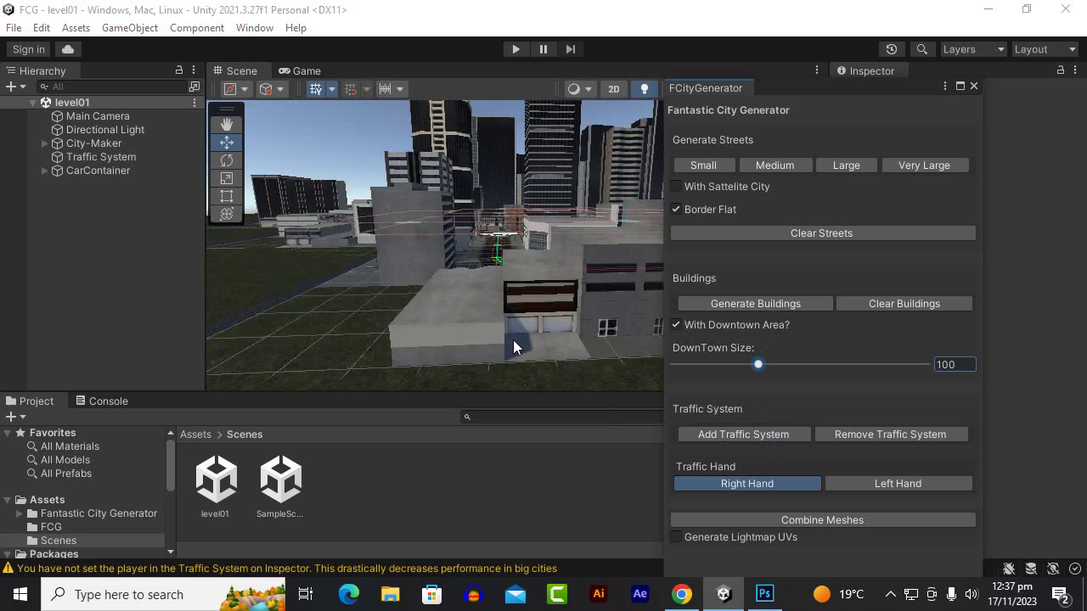
right_drag(513, 339, 432, 334)
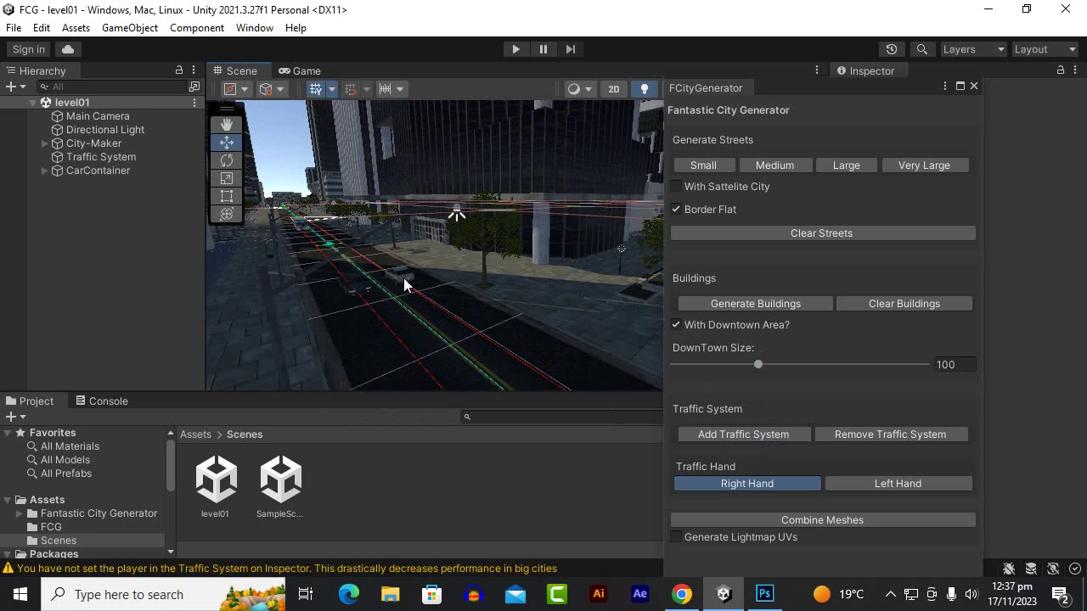
click(861, 487)
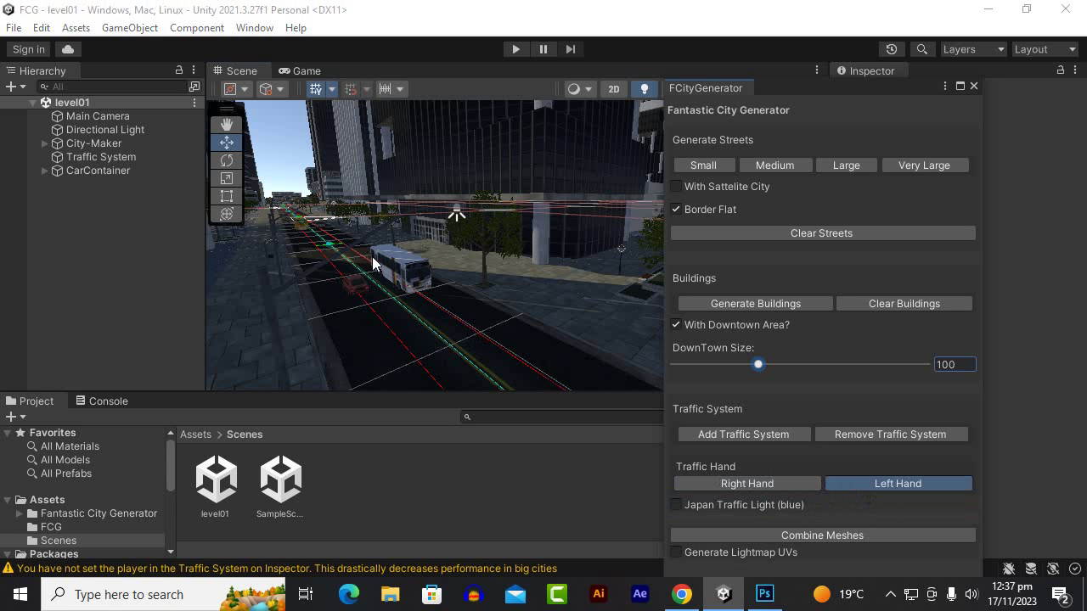
Switch Traffic Hand to Right Hand, float the FCityGenerator window, and uncheck Generate Lightmap UVs
click(752, 483)
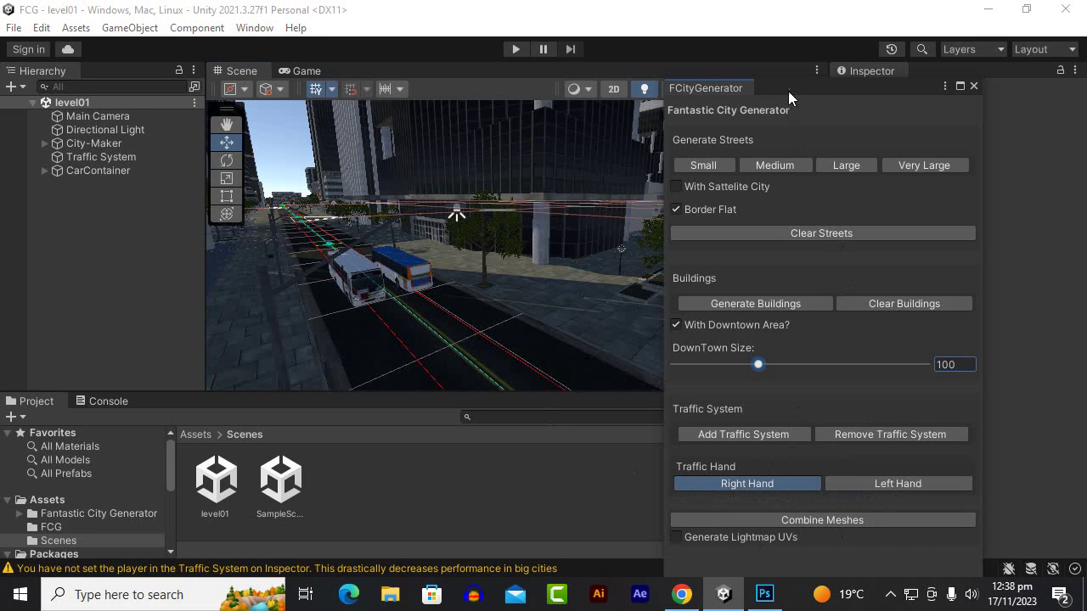
drag(788, 91, 777, 42)
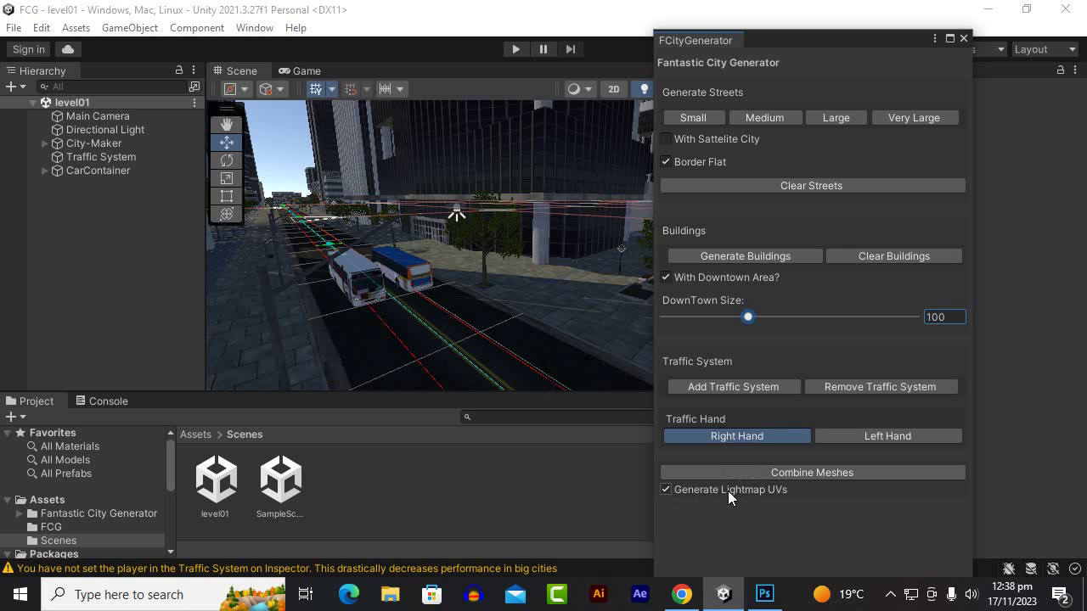
click(664, 492)
Combine the building meshes, accepting the LOD loss, and close the FCityGenerator window
click(805, 472)
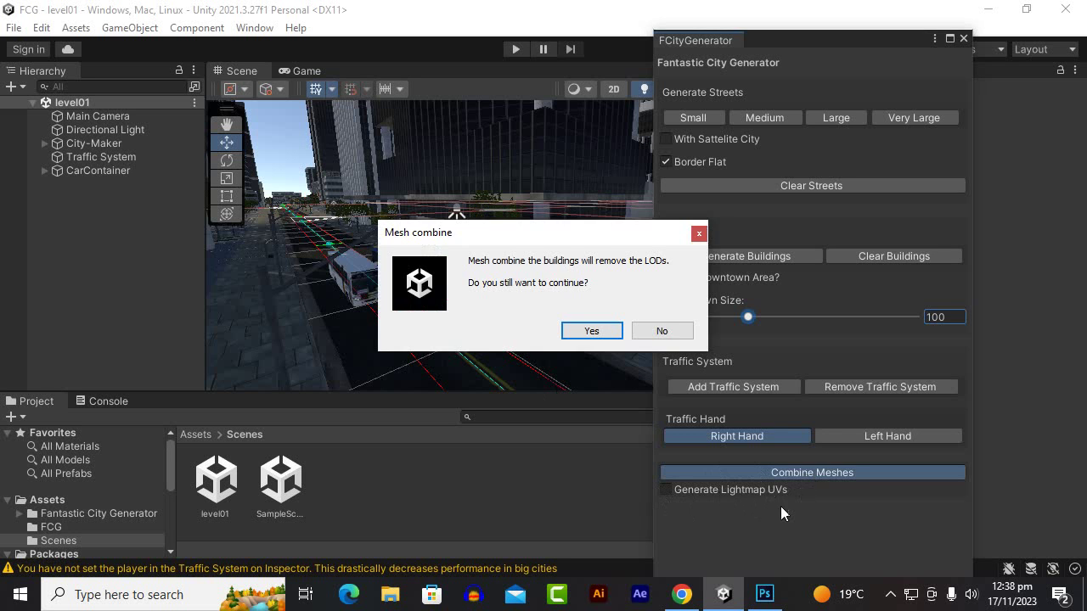
click(592, 331)
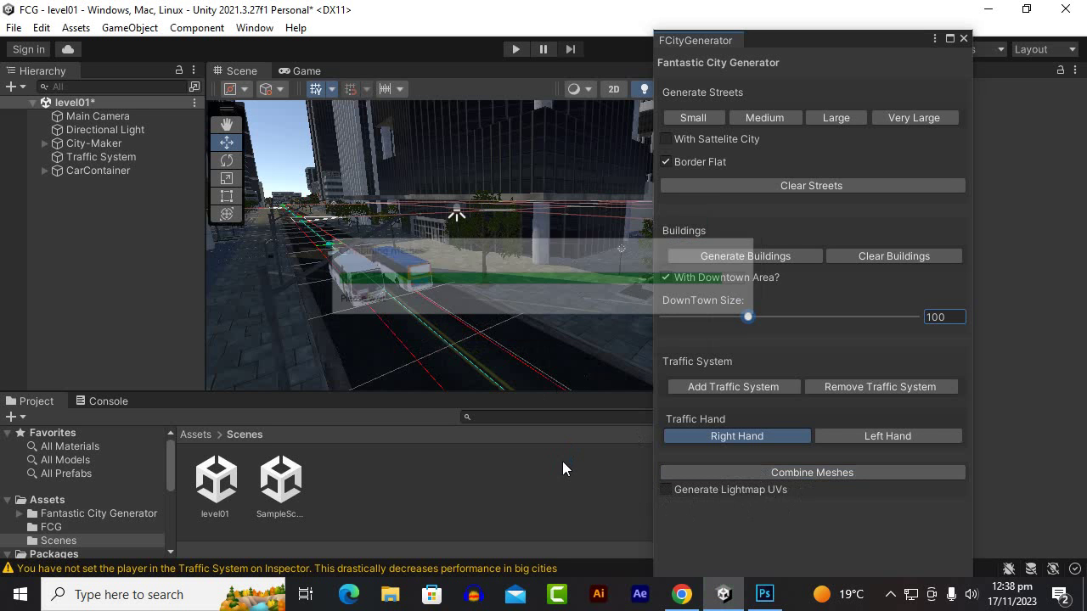
click(963, 39)
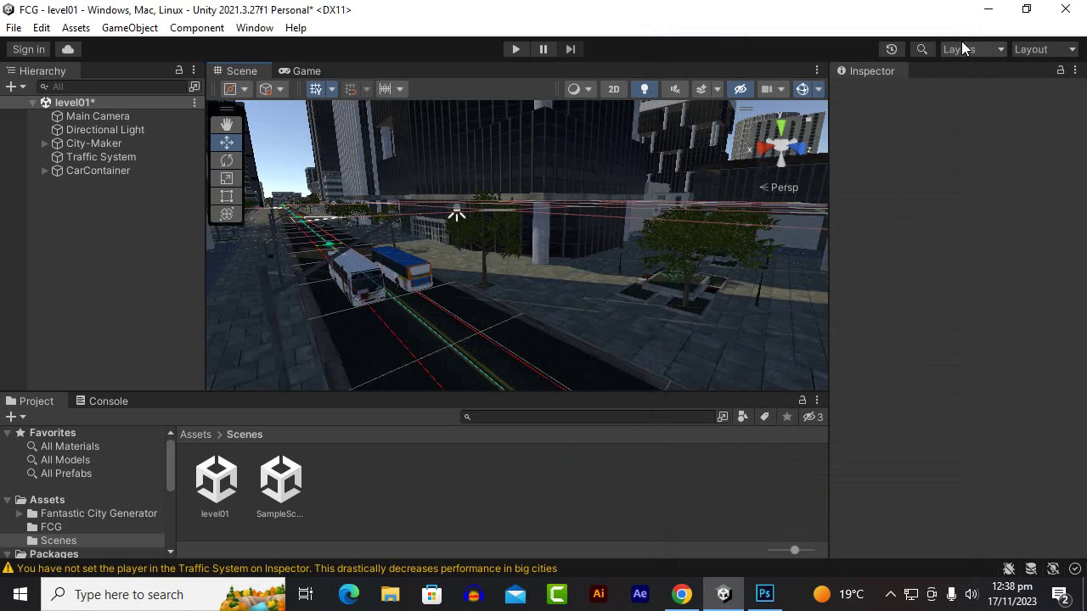
scroll(623, 323, down, 5)
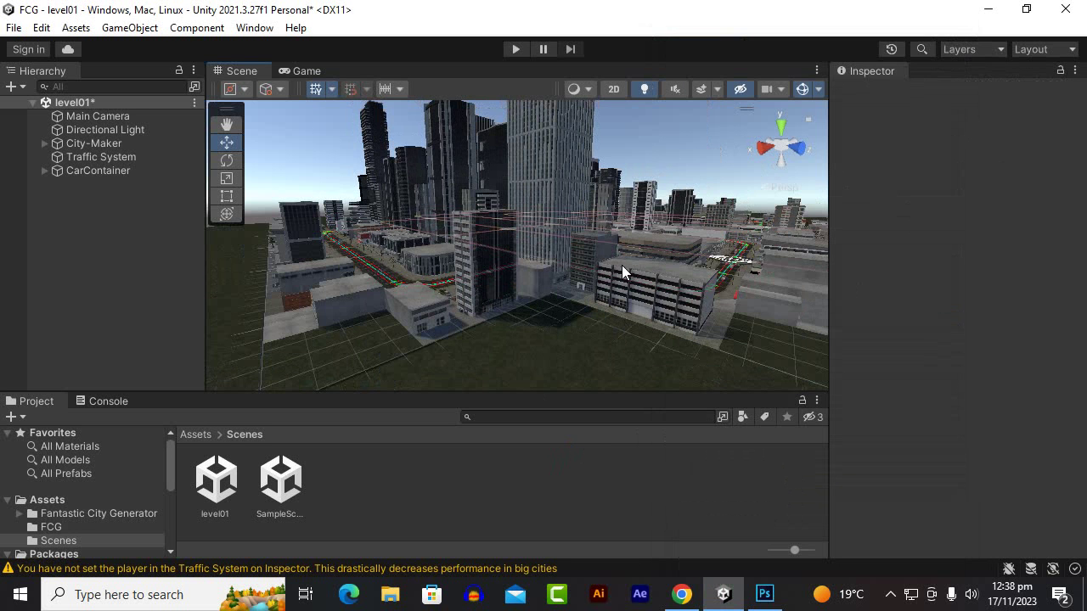
scroll(623, 271, down, 3)
mouse_move(583, 275)
alt+mouse_down()
mouse_move(745, 374)
mouse_move(510, 369)
alt+mouse_up()
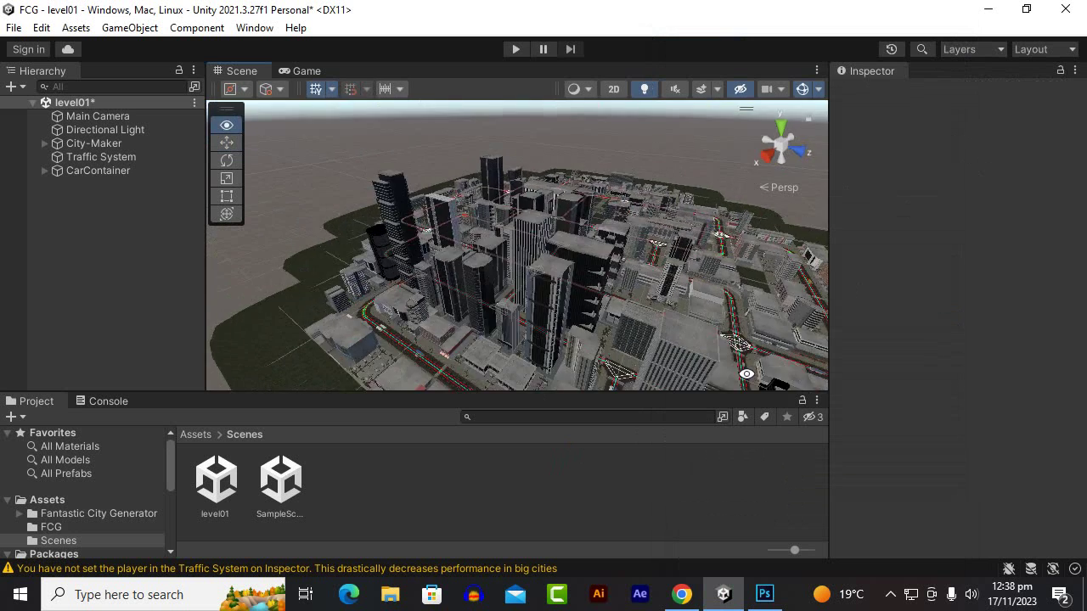
alt+drag(568, 335, 473, 330)
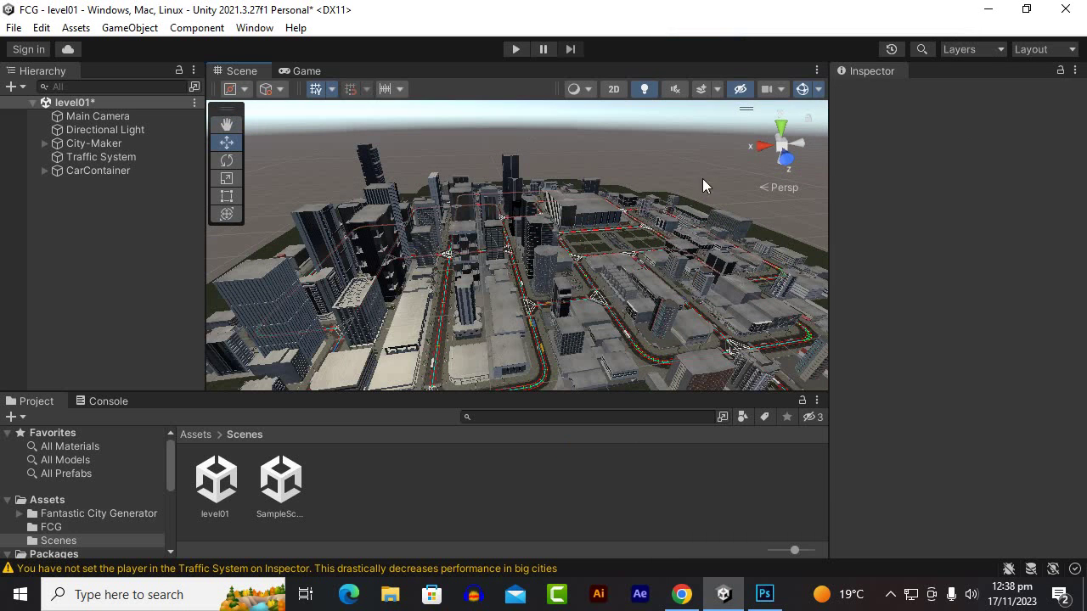
Save the level01 scene with Ctrl+S and open SampleScene
key(ctrl+s)
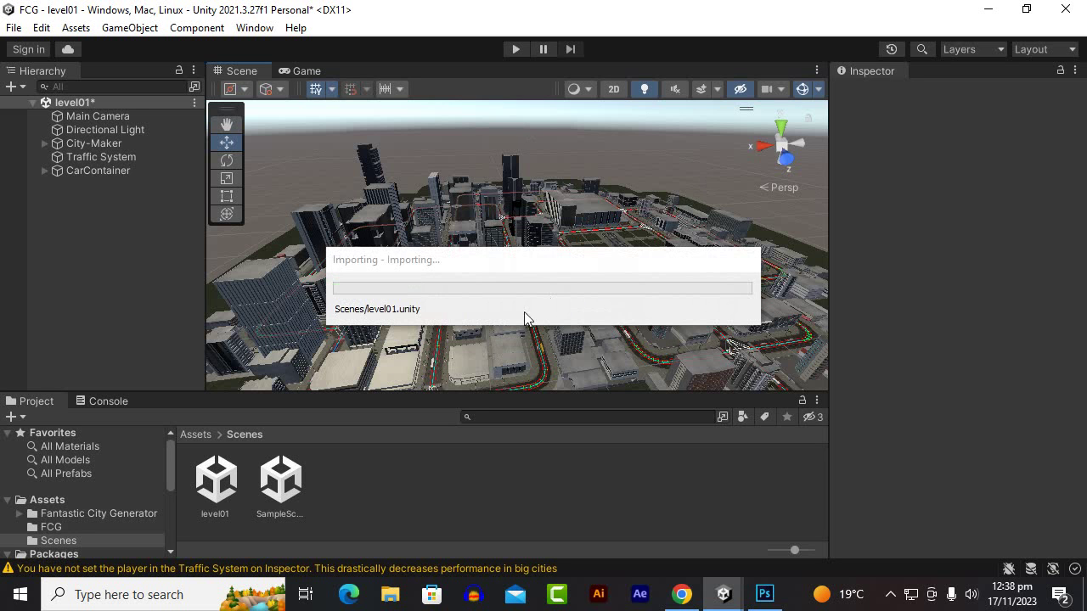
click(297, 480)
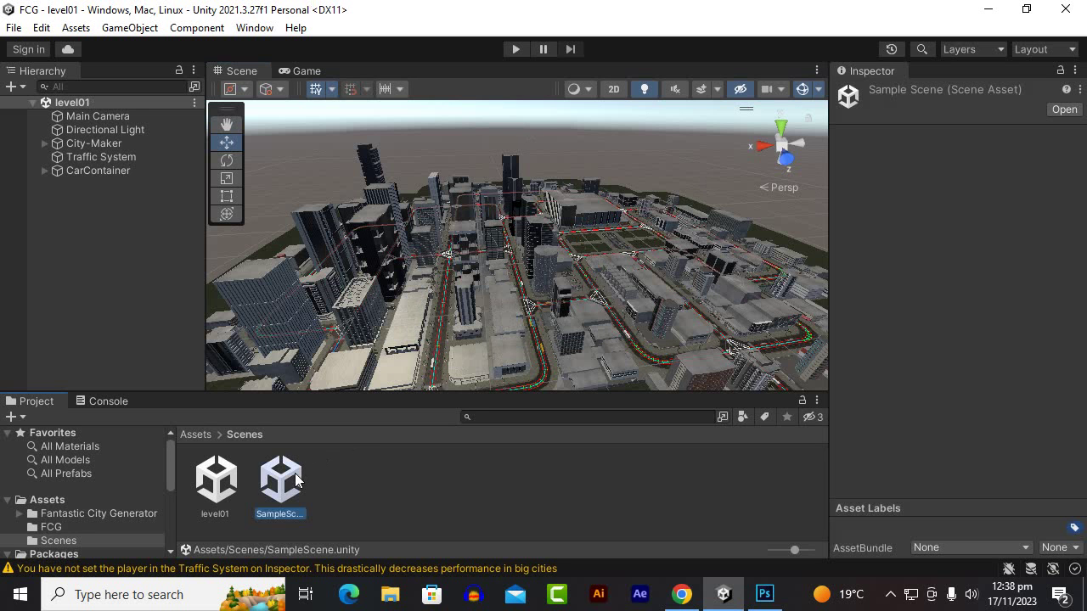
double_click(270, 480)
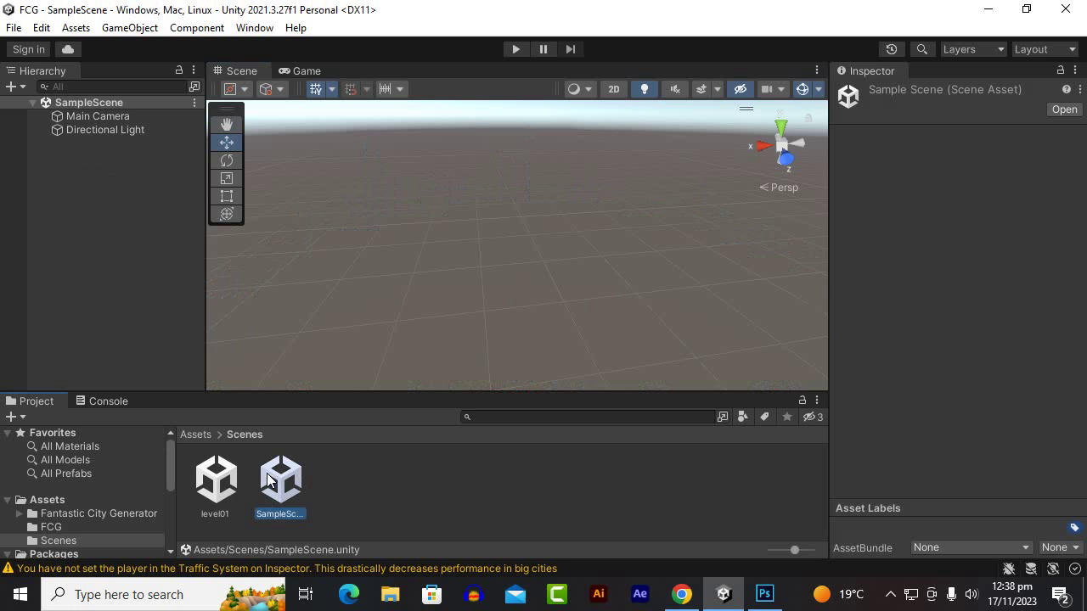
Reopen level01 from the Scenes folder and orbit over the generated city
click(205, 486)
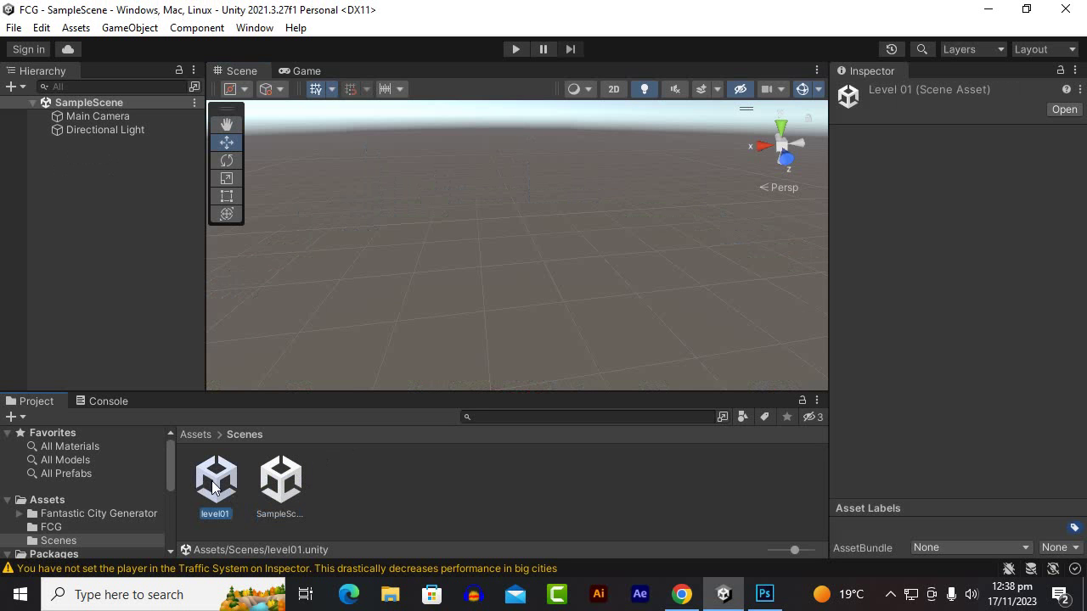
double_click(213, 487)
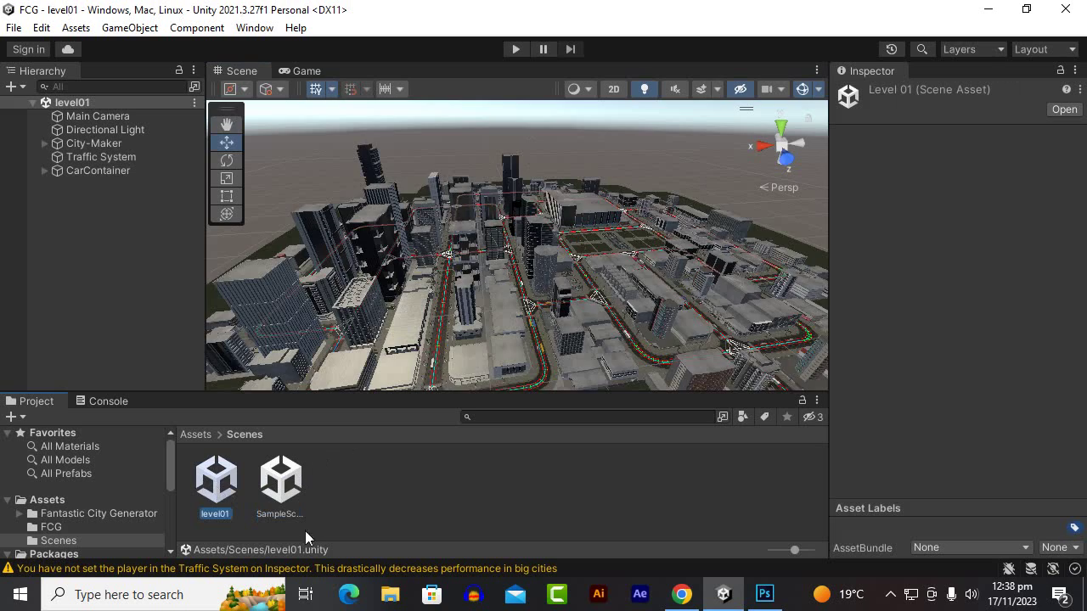
scroll(510, 178, down, 3)
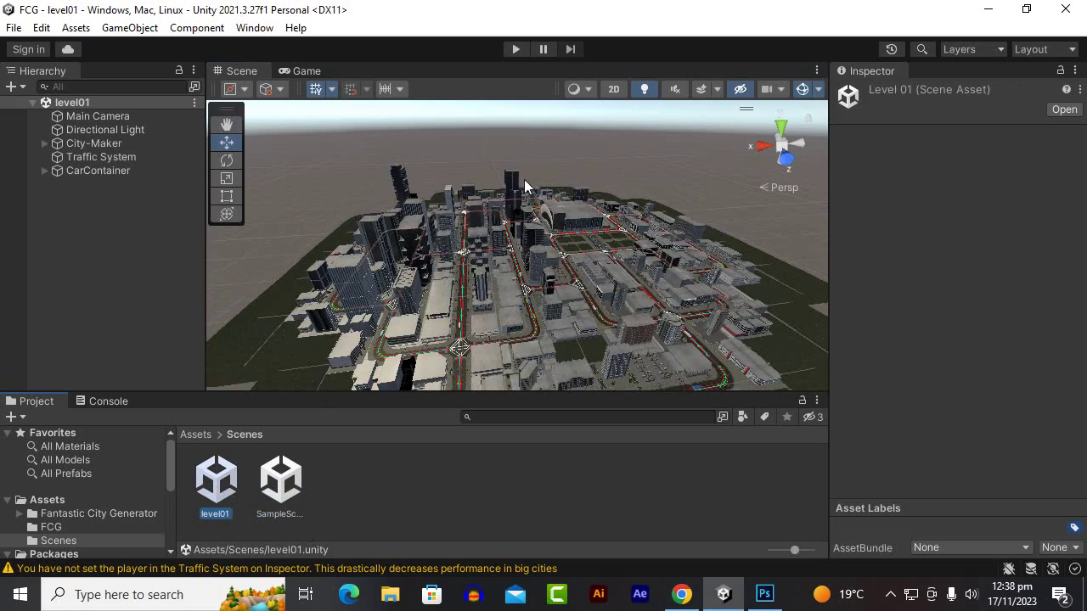
alt+drag(525, 295, 340, 263)
Orbit and zoom the Scene view down to a street intersection with buses
scroll(634, 266, up, 6)
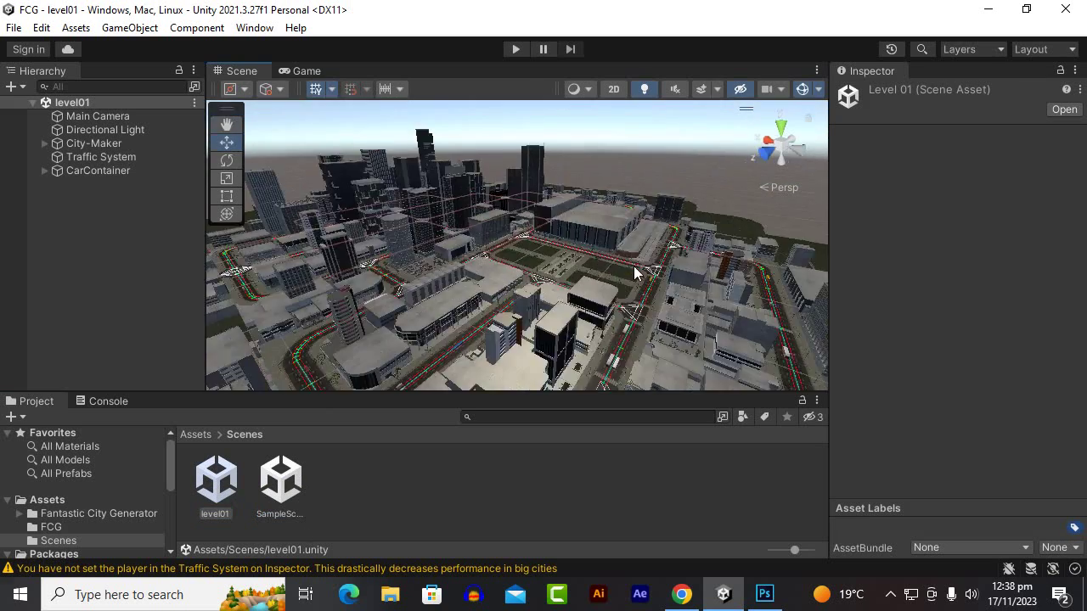
scroll(628, 259, up, 2)
alt+drag(628, 260, 532, 291)
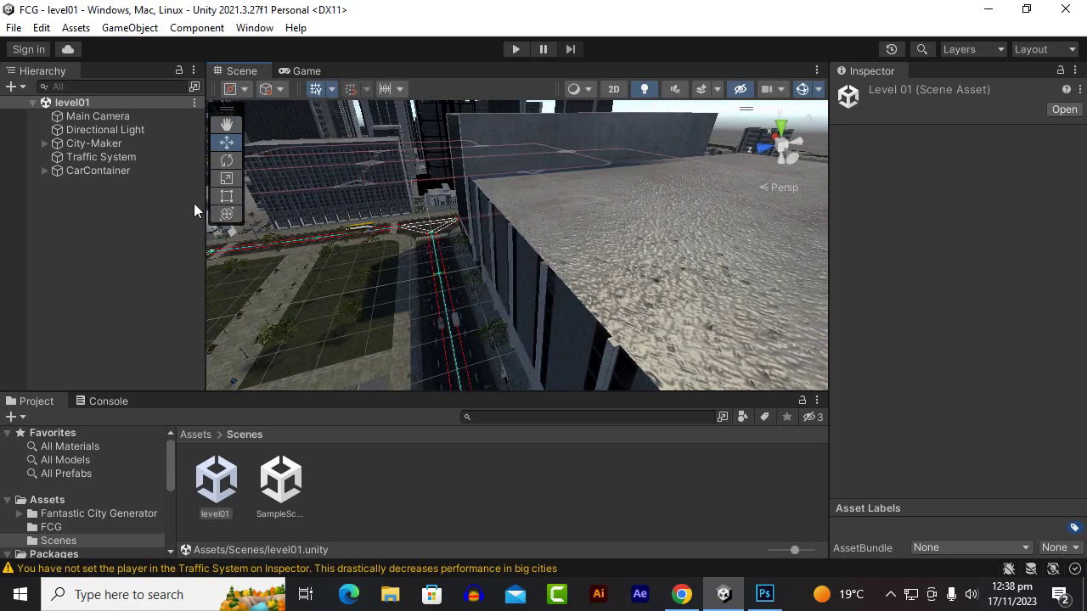
alt+drag(381, 252, 549, 189)
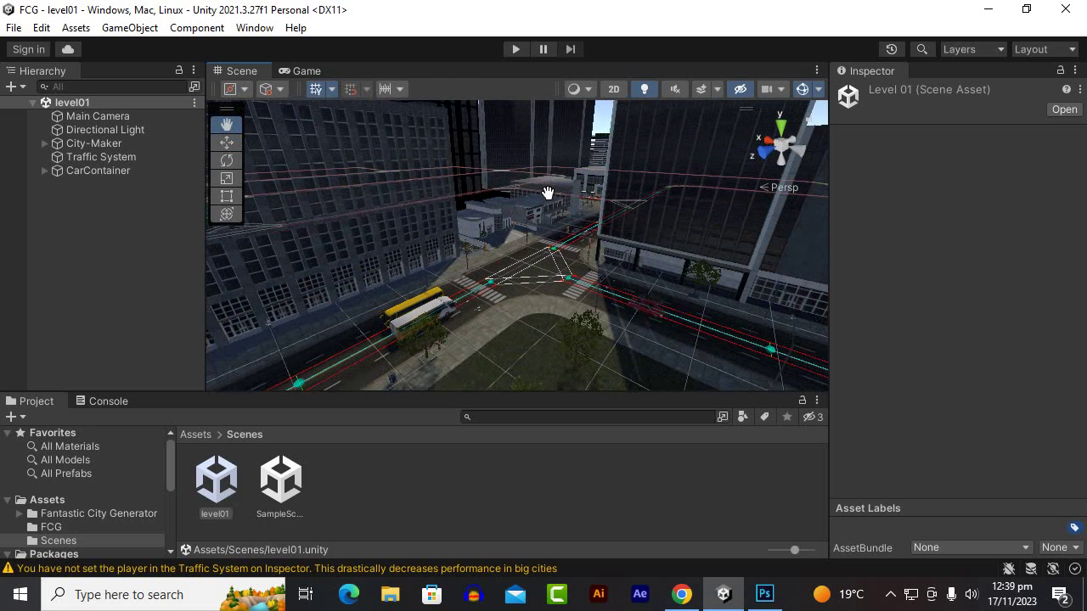
alt+drag(614, 314, 650, 335)
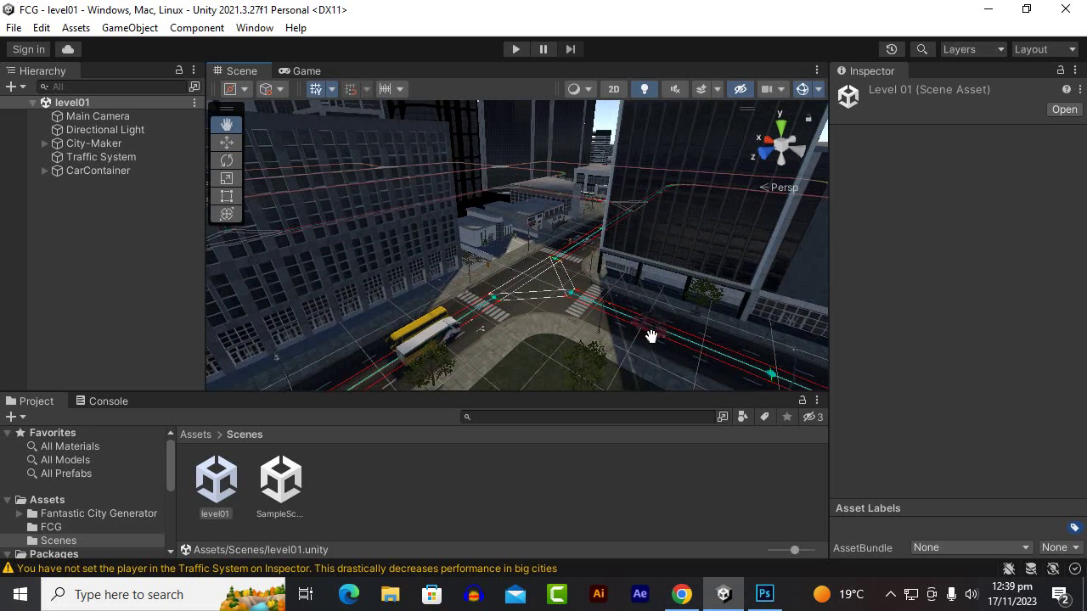
Align the Main Camera with the current Scene view via GameObject > Align With View
click(95, 116)
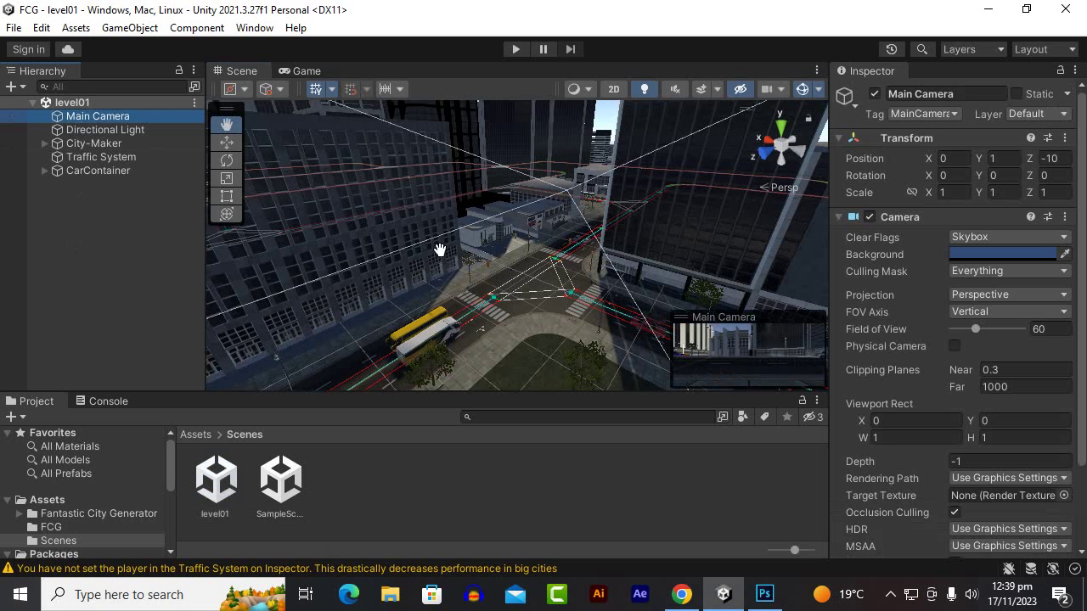
click(41, 27)
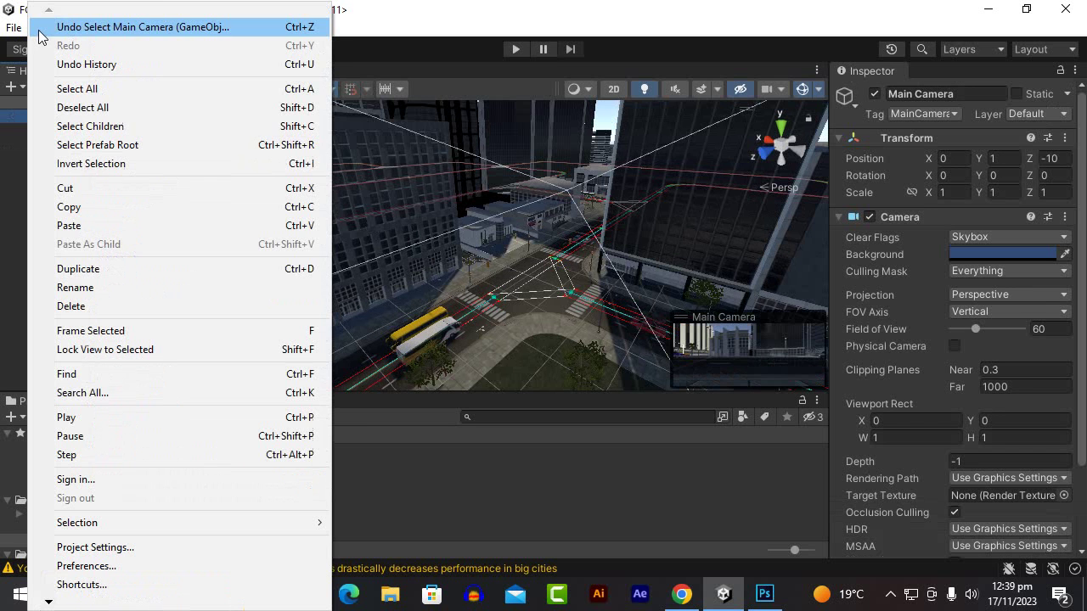
click(136, 15)
click(130, 31)
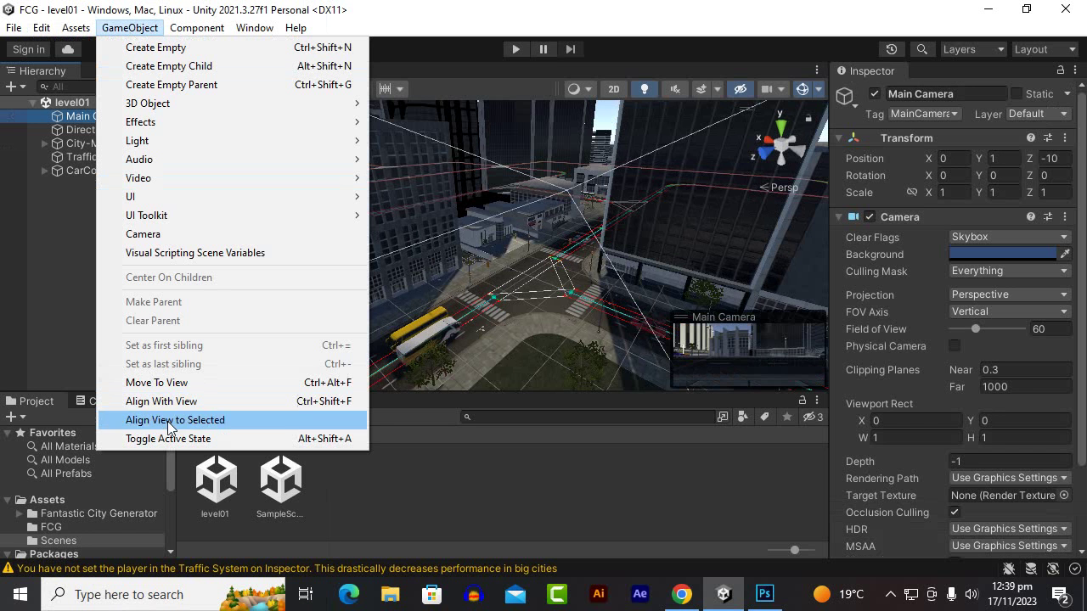
click(190, 404)
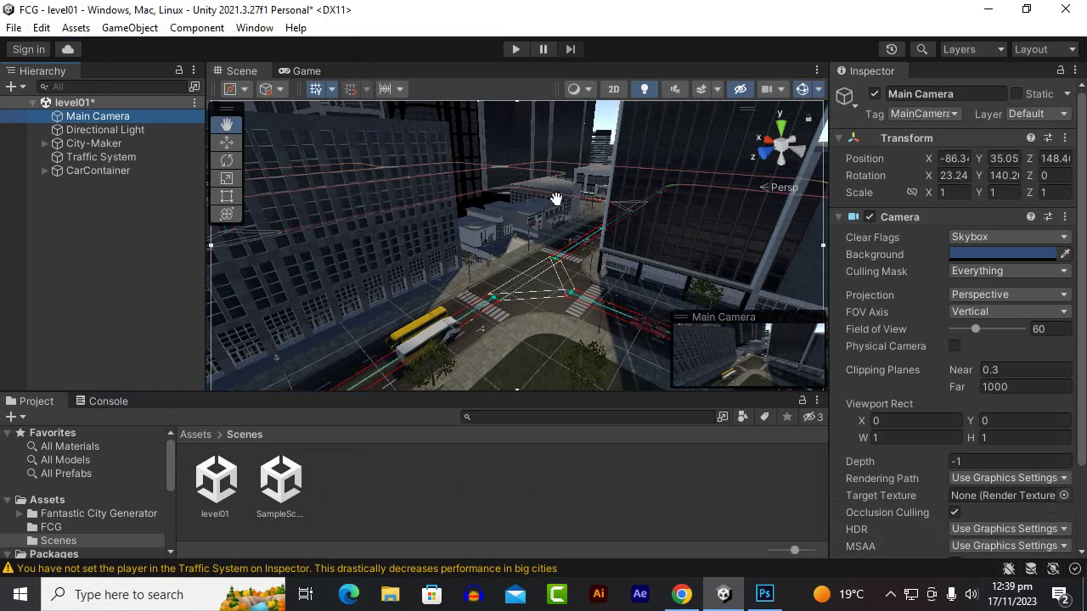
Preview the camera's intersection view in play mode, then stop it
click(516, 51)
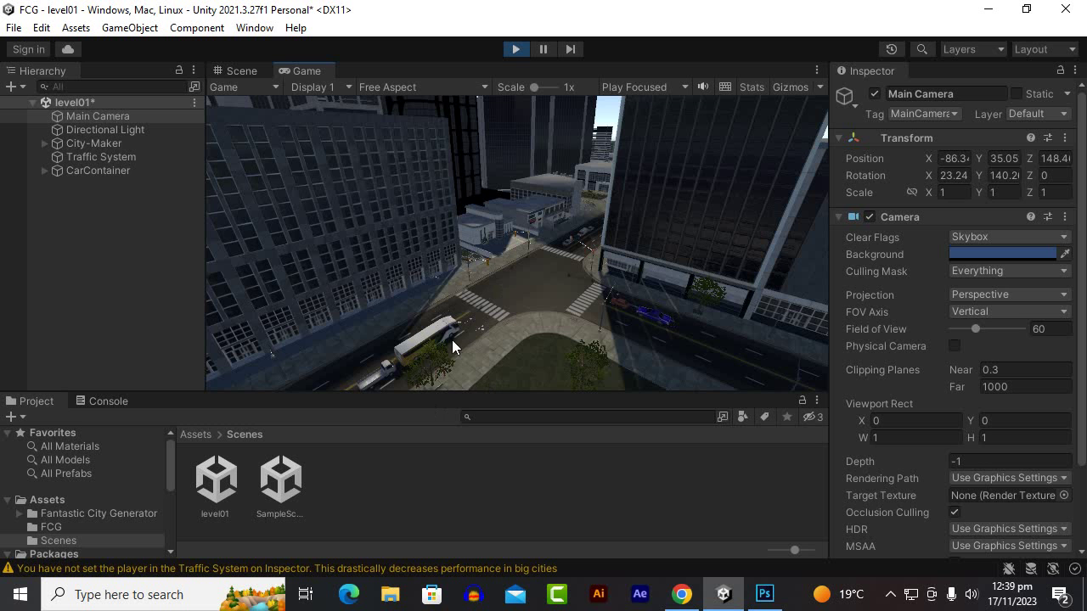
click(515, 50)
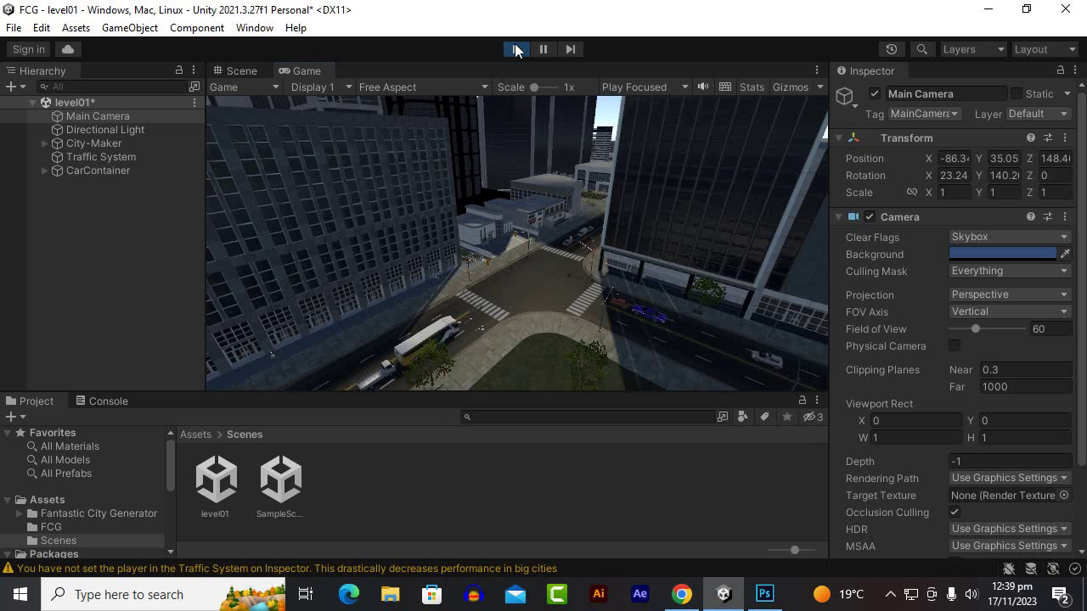
click(201, 434)
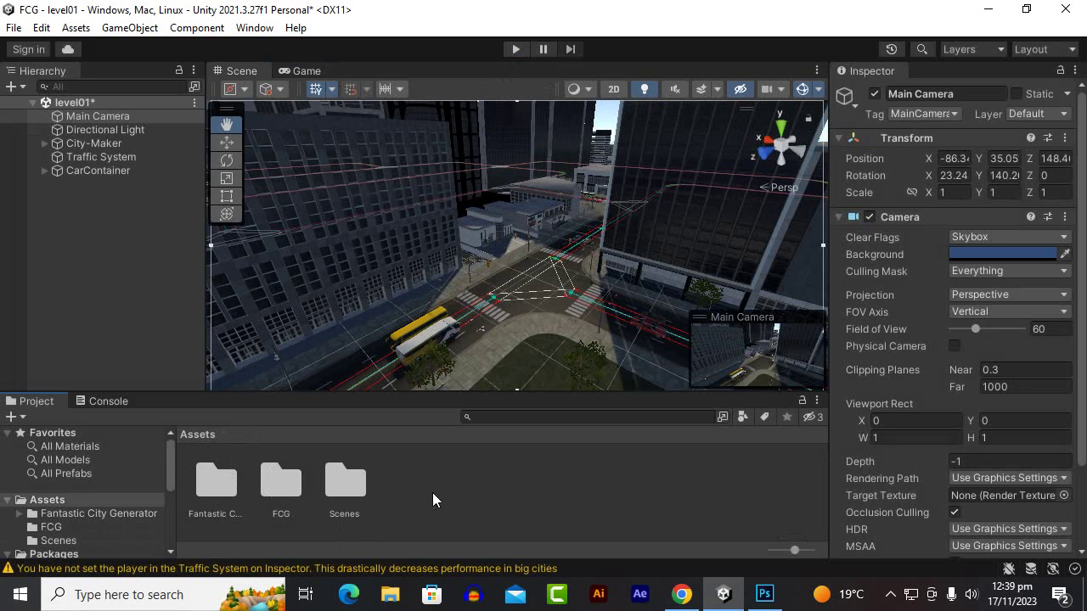
Drag the DayNight prefab from Assets > Fantastic City Generator > DayNight into the Hierarchy
double_click(282, 477)
click(196, 434)
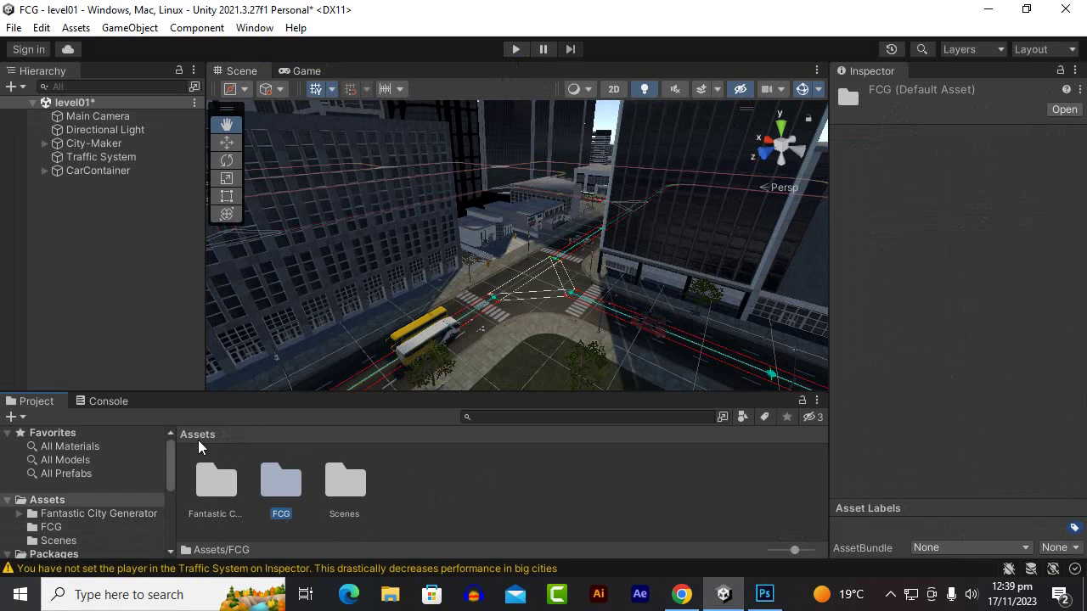
double_click(216, 480)
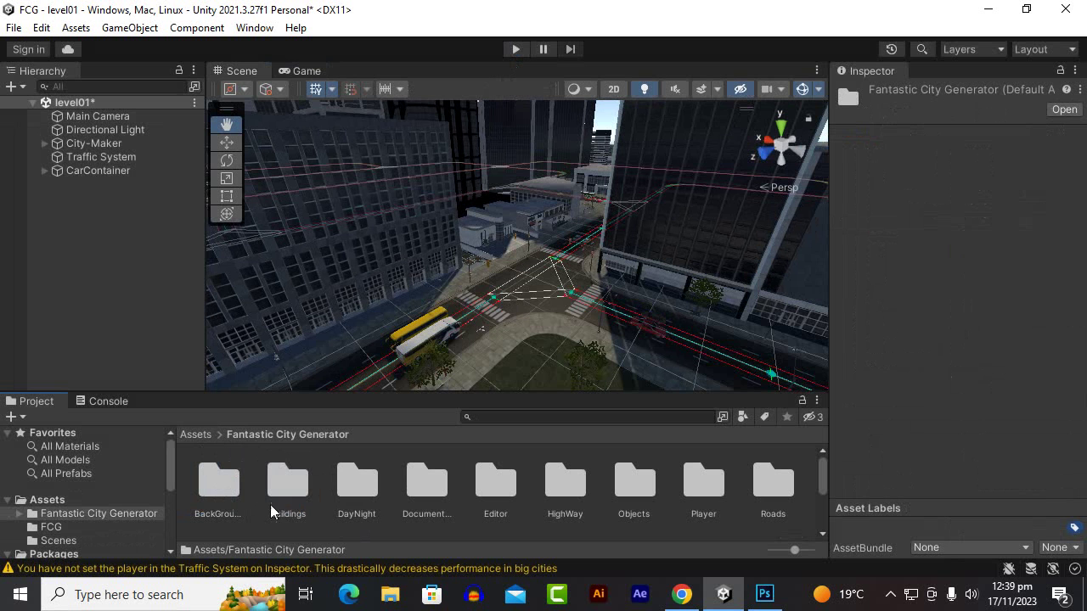
click(357, 482)
double_click(360, 501)
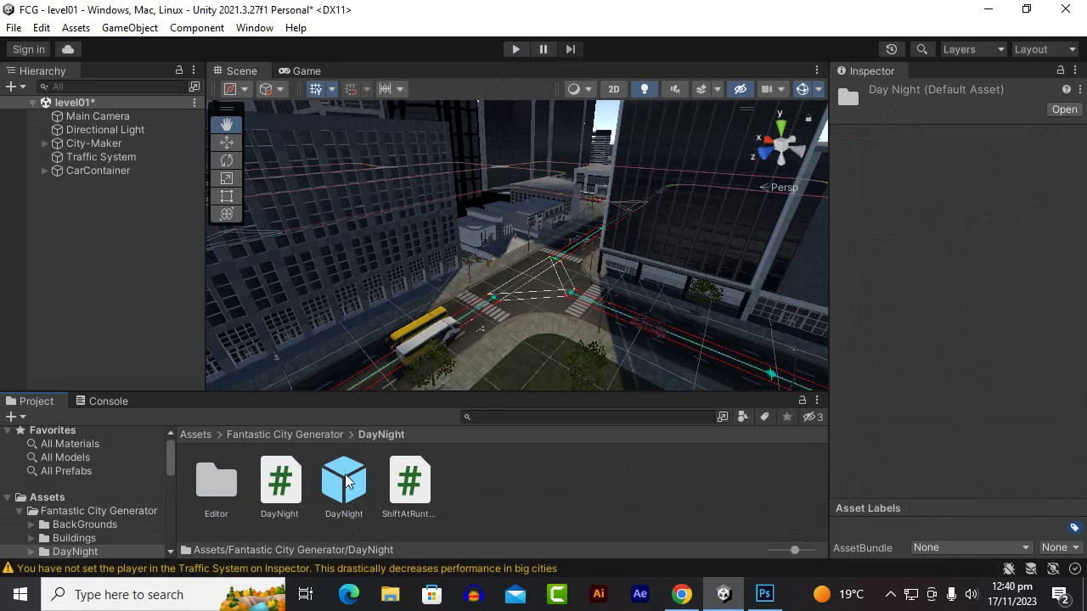
click(348, 495)
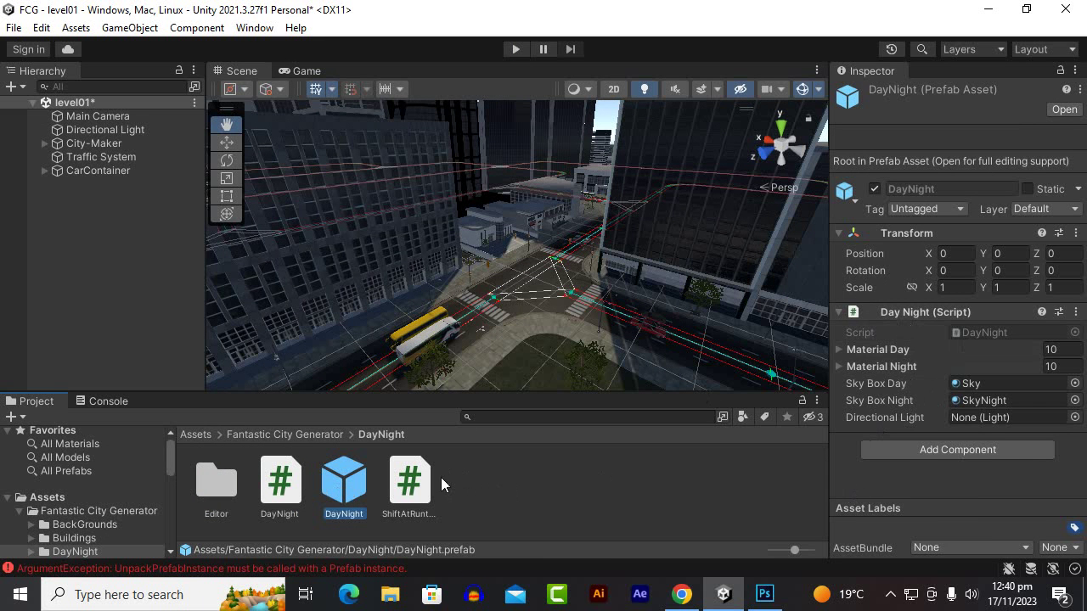
drag(342, 489, 86, 195)
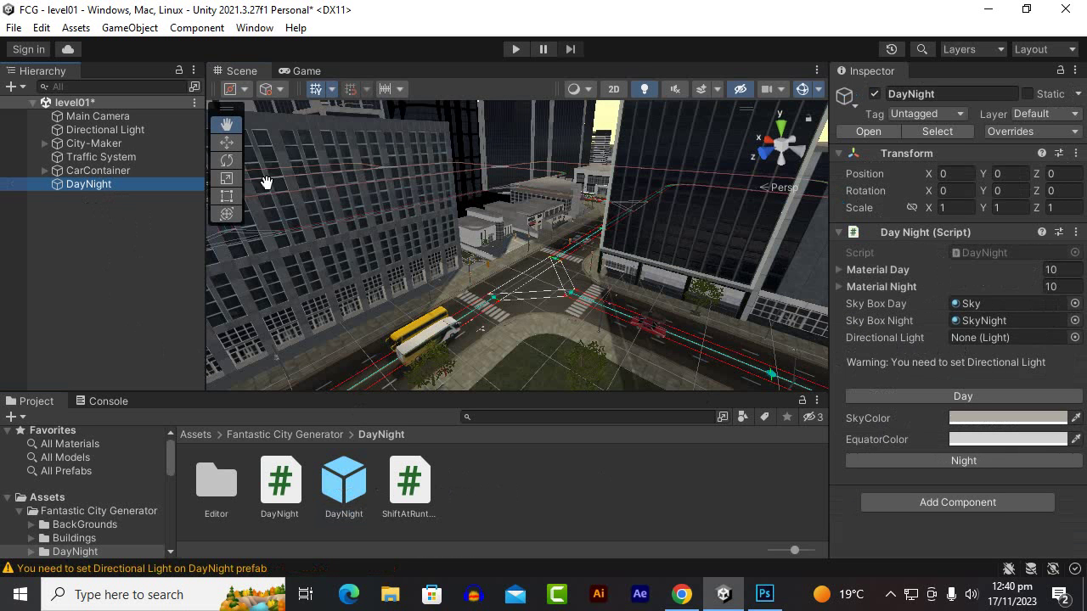
Assign the Directional Light to DayNight, switch to Night, and start play mode
drag(135, 130, 1019, 339)
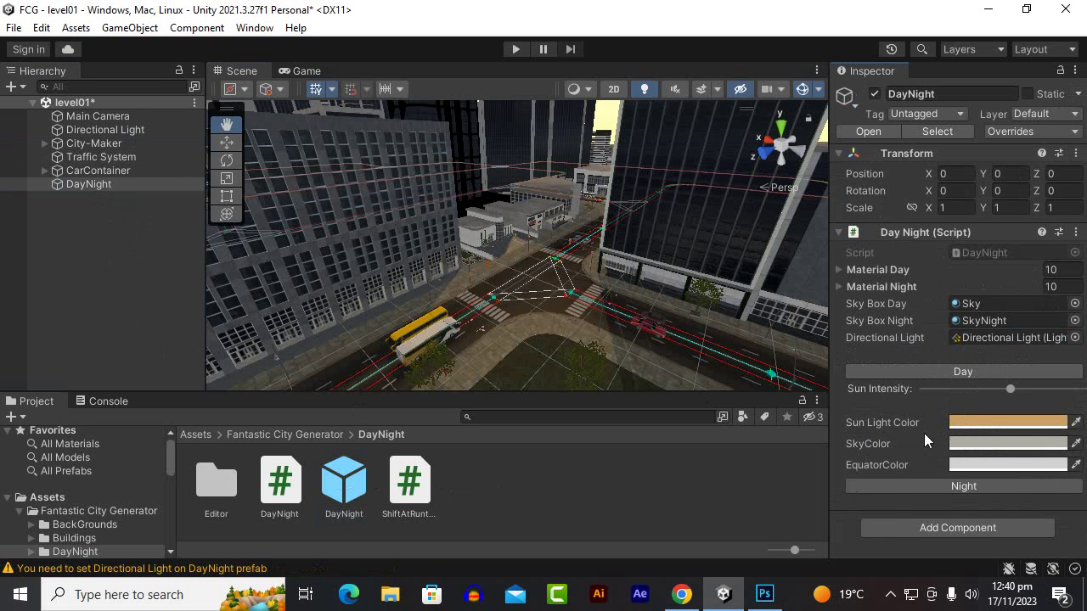
scroll(441, 293, down, 2)
scroll(458, 312, up, 3)
scroll(462, 316, down, 1)
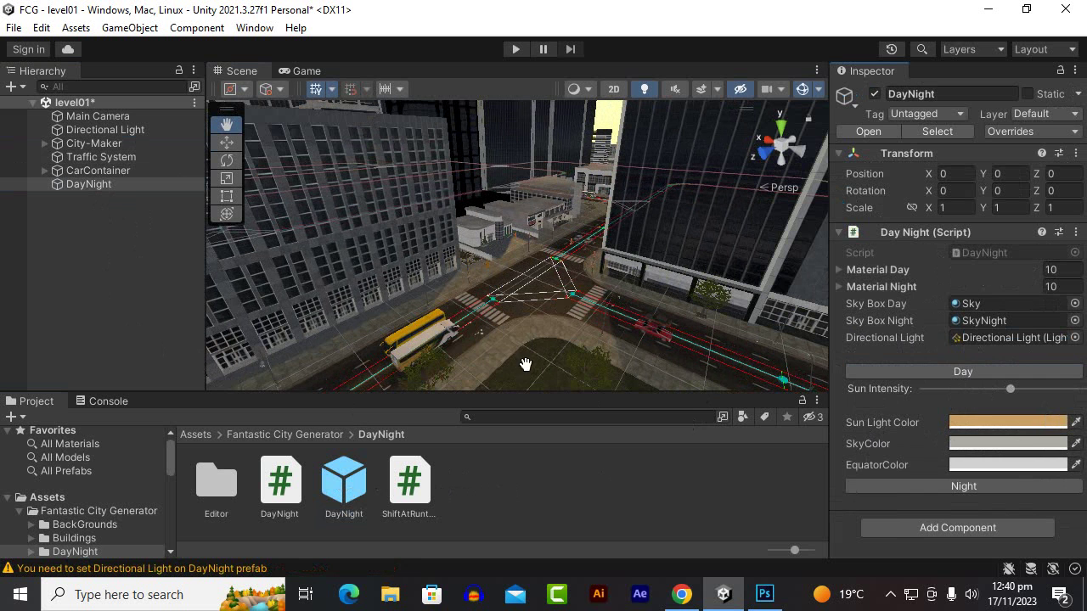
click(982, 485)
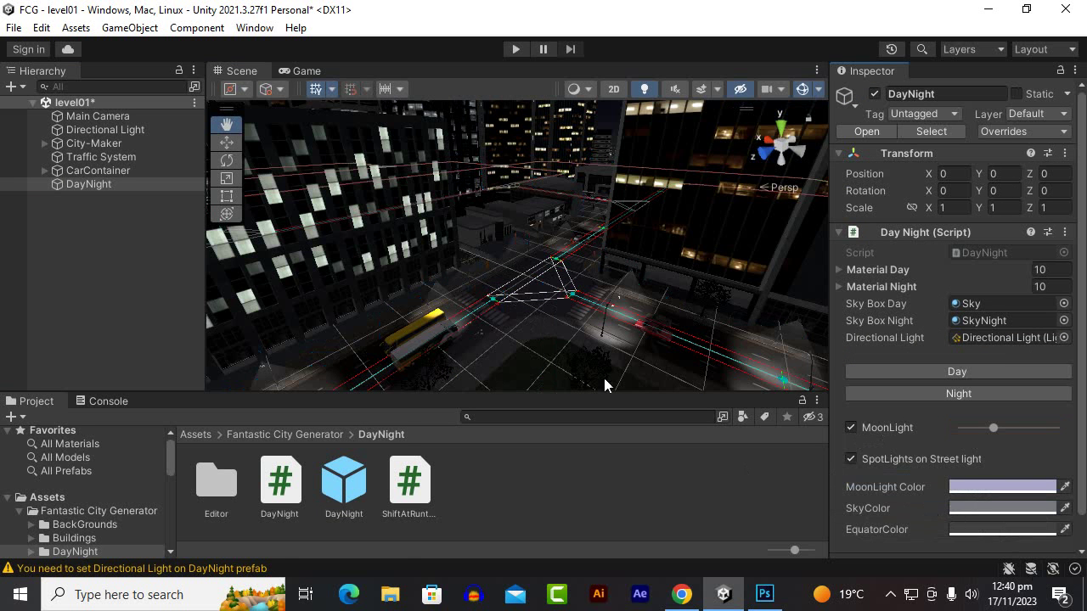
click(515, 49)
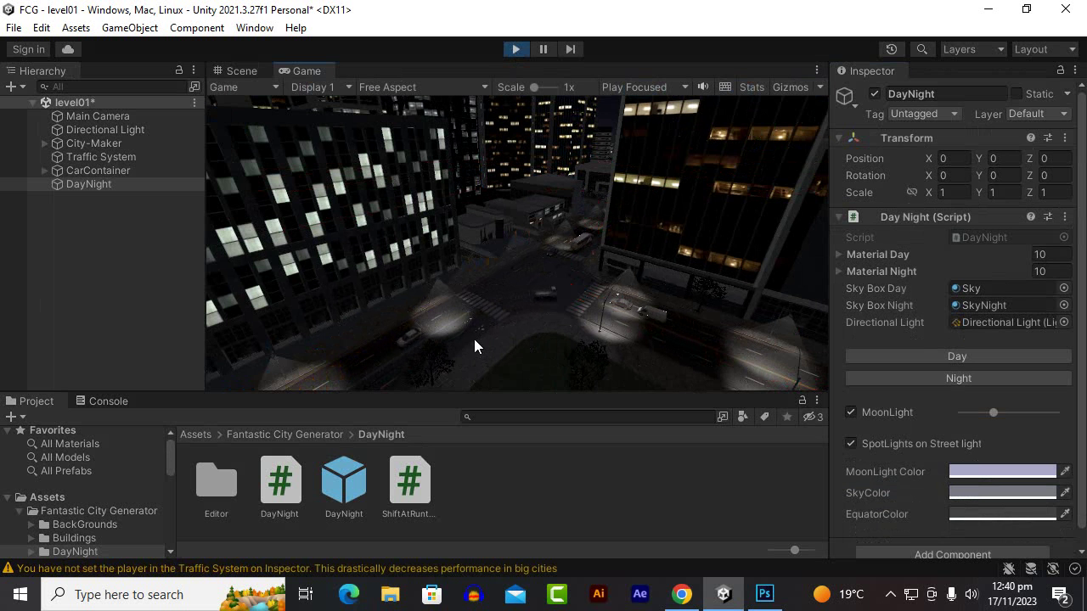
Stop the night play preview and survey the night-lit city in the Scene view
drag(495, 393, 490, 437)
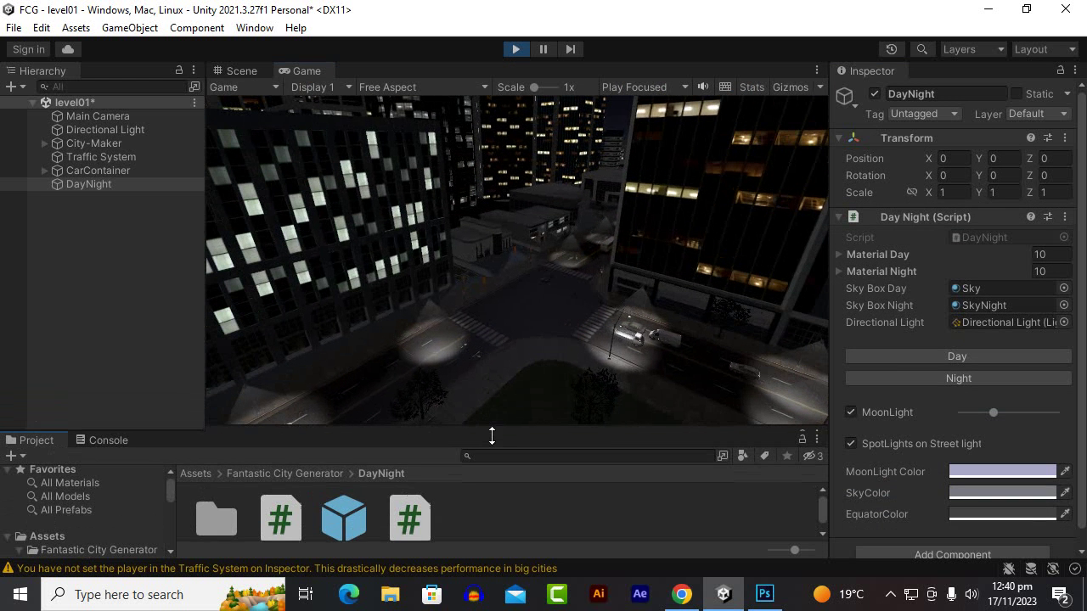
click(516, 51)
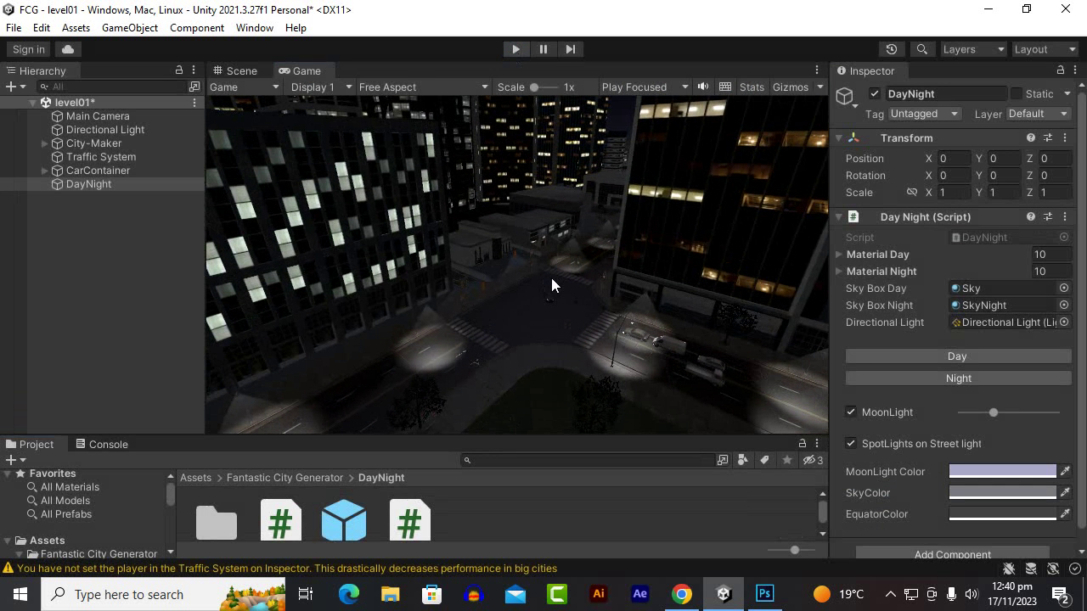
scroll(458, 317, down, 6)
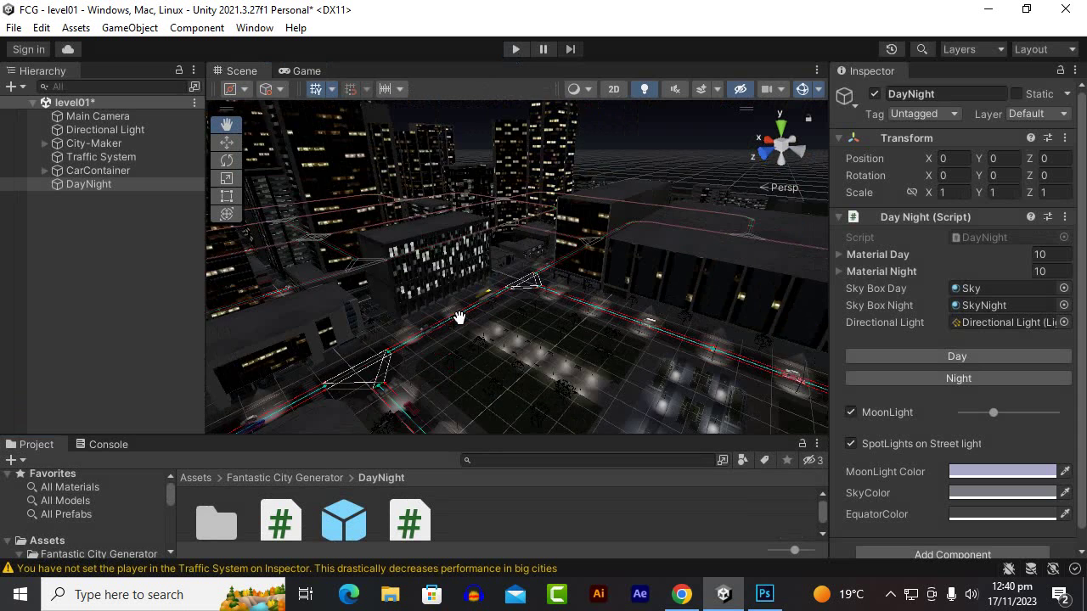
scroll(458, 312, up, 3)
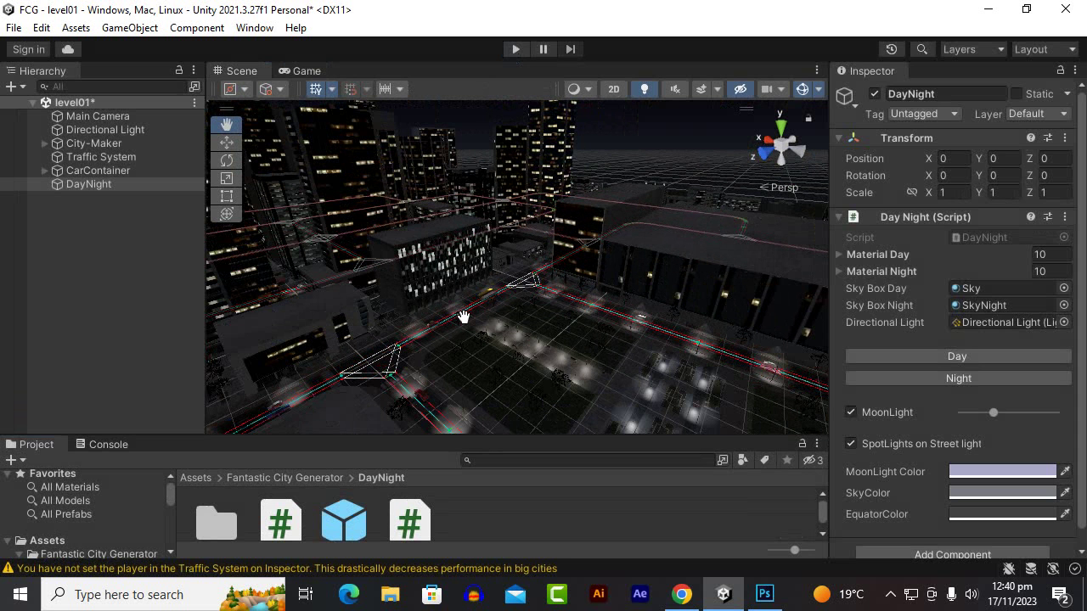
drag(492, 235, 496, 240)
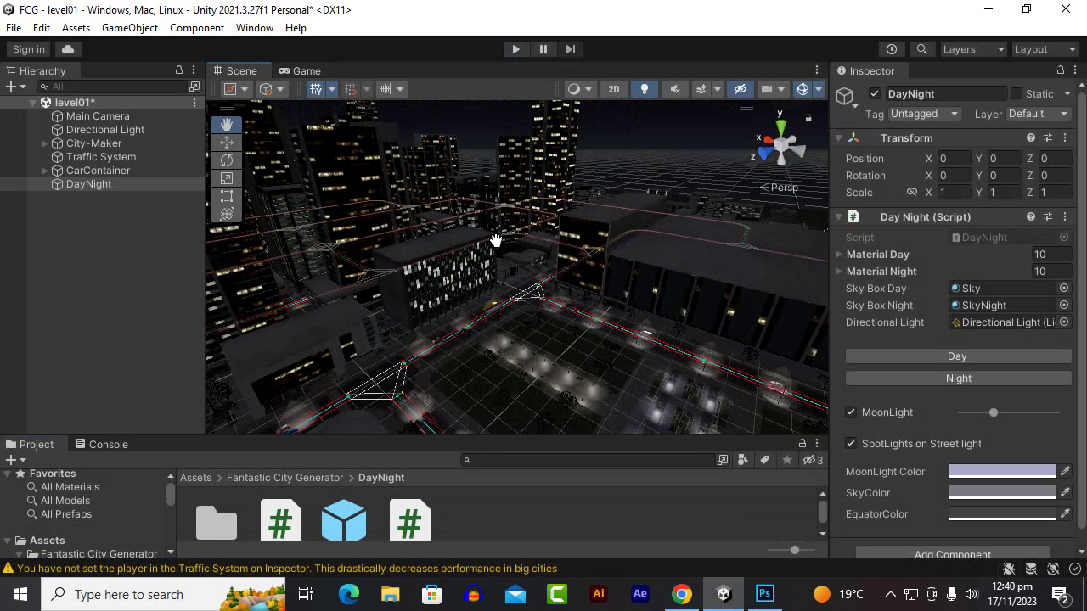